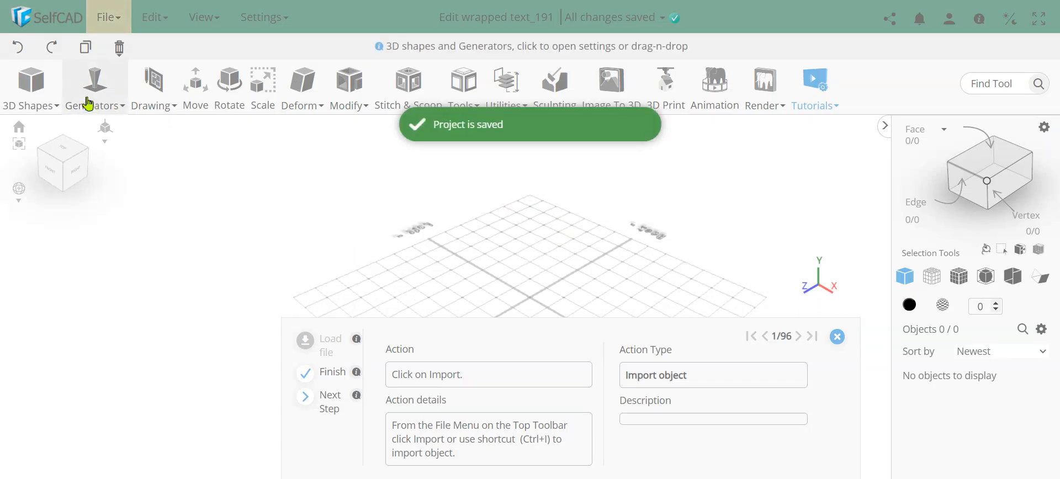
Import the tutorial's dental model object into the scene.
{"action": "left_click", "coordinate": [111, 18]}
{"action": "left_click", "coordinate": [145, 196]}
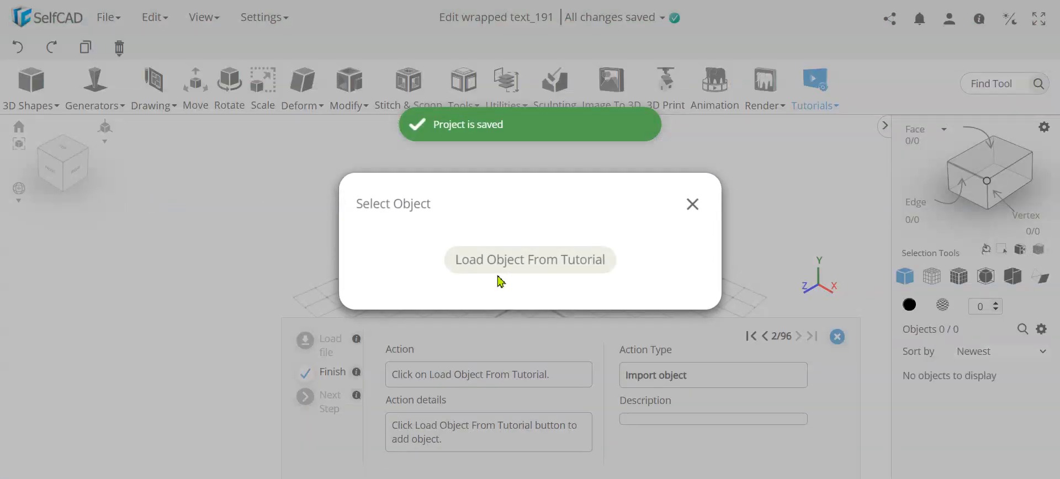
{"action": "left_click", "coordinate": [504, 264]}
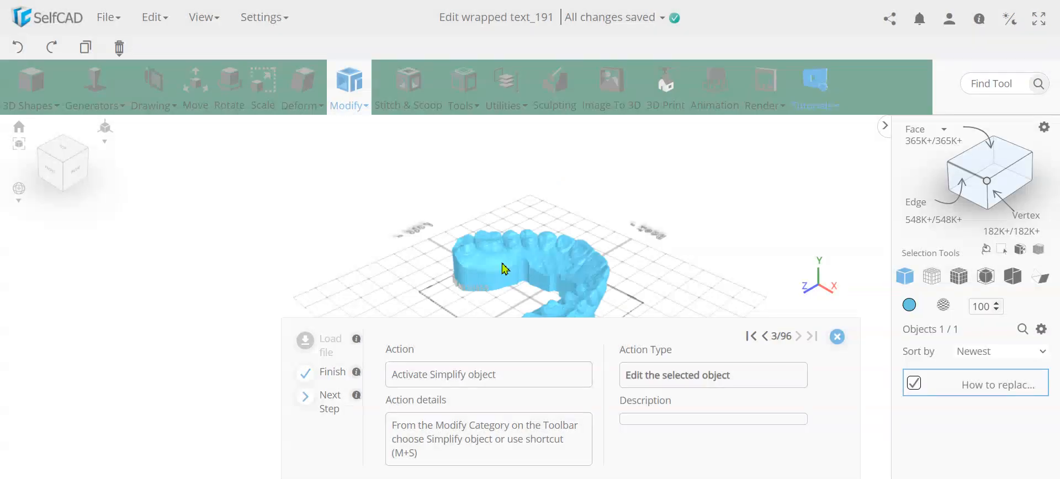
Examine the raised text wrapped around the base of the dental model from several sides.
{"action": "left_click_drag", "start_coordinate": [452, 256], "coordinate": [672, 251]}
{"action": "right_click_drag", "start_coordinate": [528, 279], "coordinate": [545, 234]}
{"action": "scroll", "coordinate": [545, 238], "scroll_direction": "up", "scroll_amount": 10}
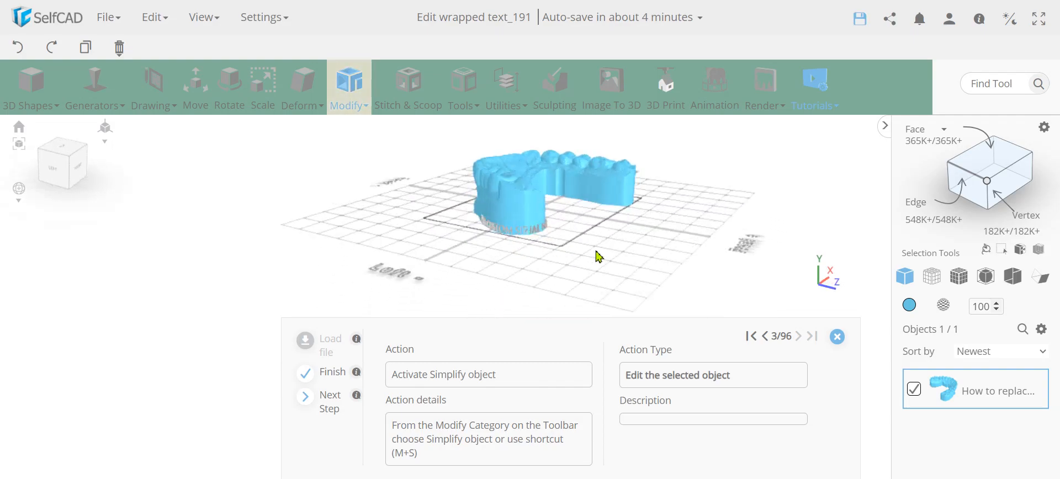
{"action": "scroll", "coordinate": [541, 230], "scroll_direction": "up", "scroll_amount": 3}
{"action": "right_click_drag", "start_coordinate": [535, 225], "coordinate": [530, 248]}
{"action": "mouse_move", "coordinate": [530, 249]}
{"action": "left_mouse_down"}
{"action": "mouse_move", "coordinate": [586, 251]}
{"action": "mouse_move", "coordinate": [258, 253]}
{"action": "mouse_move", "coordinate": [530, 251]}
{"action": "mouse_move", "coordinate": [355, 244]}
{"action": "mouse_move", "coordinate": [480, 244]}
{"action": "mouse_move", "coordinate": [533, 255]}
{"action": "left_mouse_up"}
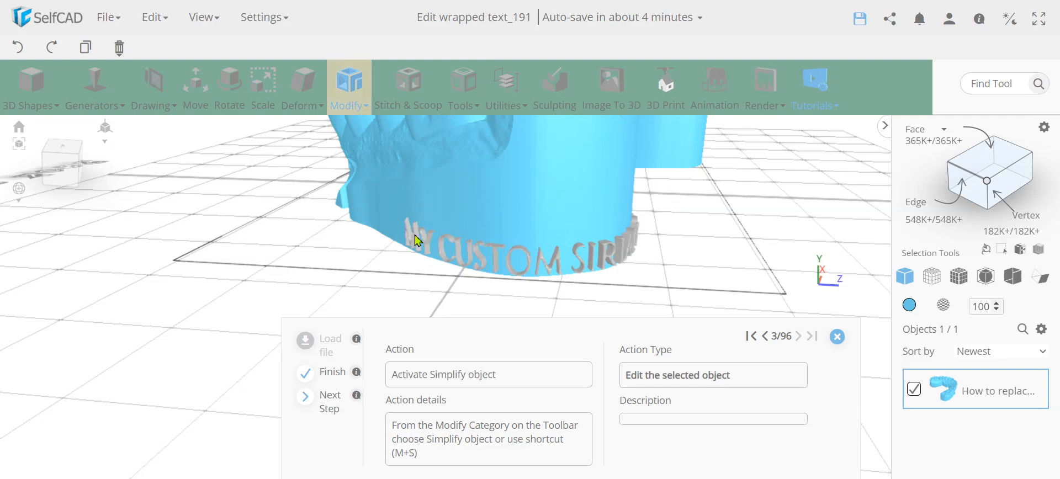
{"action": "left_click_drag", "start_coordinate": [653, 275], "coordinate": [419, 275]}
{"action": "scroll", "coordinate": [466, 248], "scroll_direction": "down", "scroll_amount": 5}
{"action": "right_click_drag", "start_coordinate": [473, 243], "coordinate": [433, 268]}
{"action": "left_click_drag", "start_coordinate": [433, 267], "coordinate": [646, 277]}
{"action": "scroll", "coordinate": [558, 267], "scroll_direction": "up", "scroll_amount": 6}
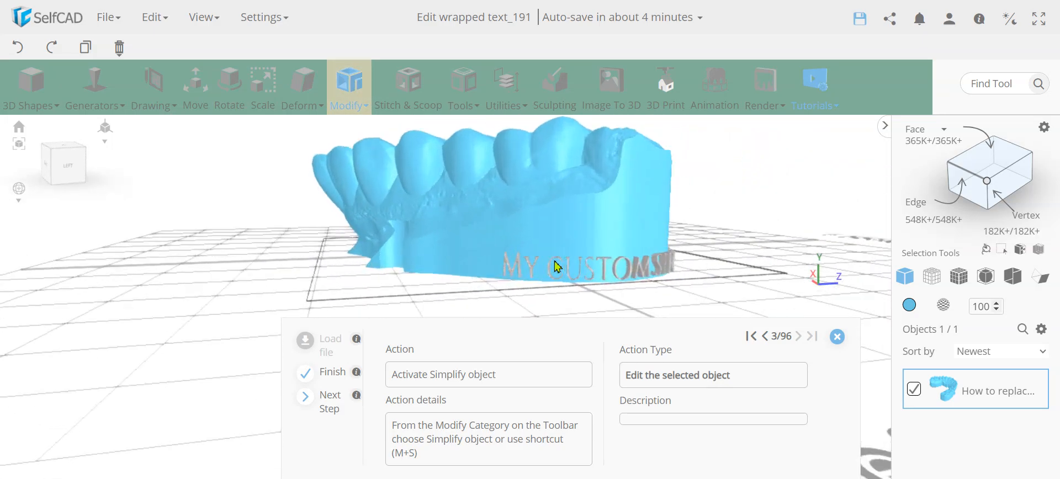
{"action": "scroll", "coordinate": [555, 261], "scroll_direction": "up", "scroll_amount": 1}
{"action": "left_click_drag", "start_coordinate": [559, 283], "coordinate": [360, 280]}
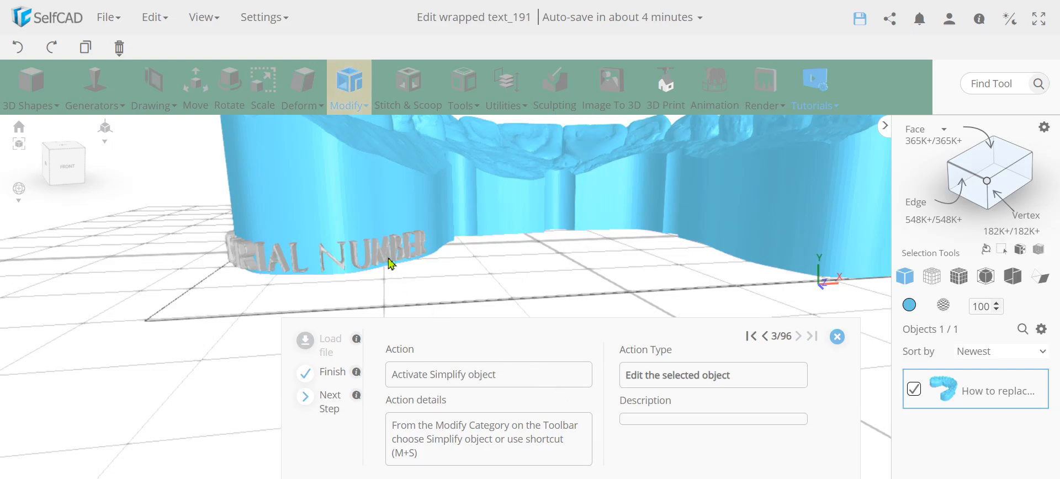
Simplify the dental model with an intensity of 5 and finalize the operation.
{"action": "left_click", "coordinate": [345, 103]}
{"action": "left_click", "coordinate": [387, 329]}
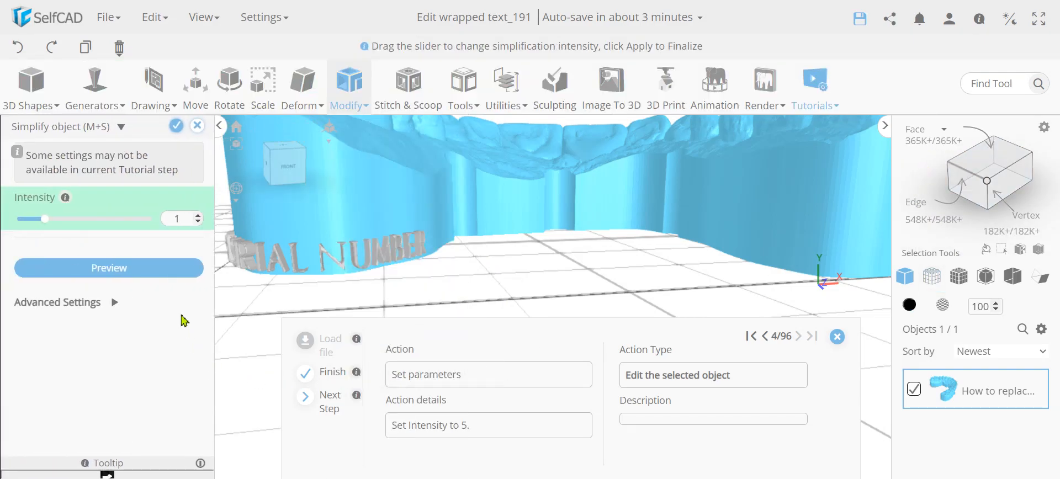
{"action": "left_click_drag", "start_coordinate": [45, 219], "coordinate": [161, 232]}
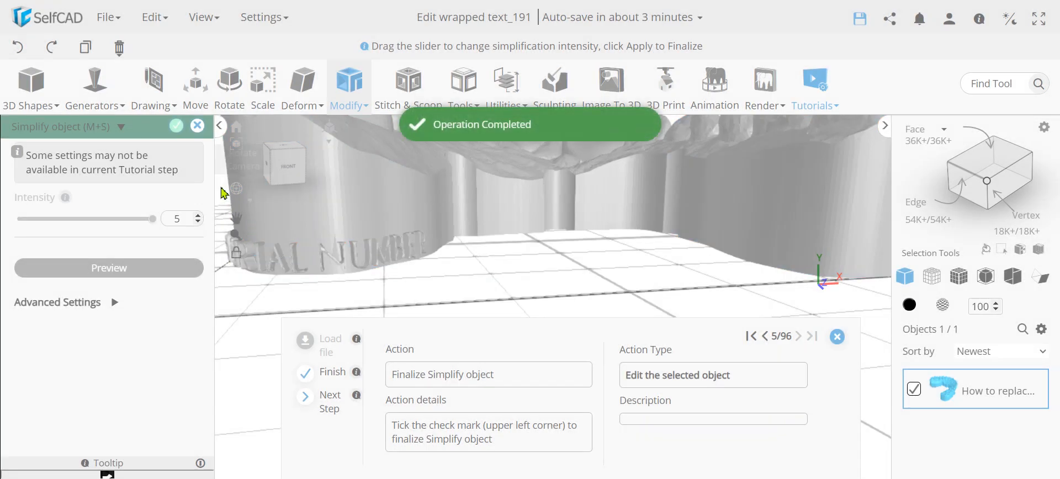
{"action": "left_click", "coordinate": [176, 128]}
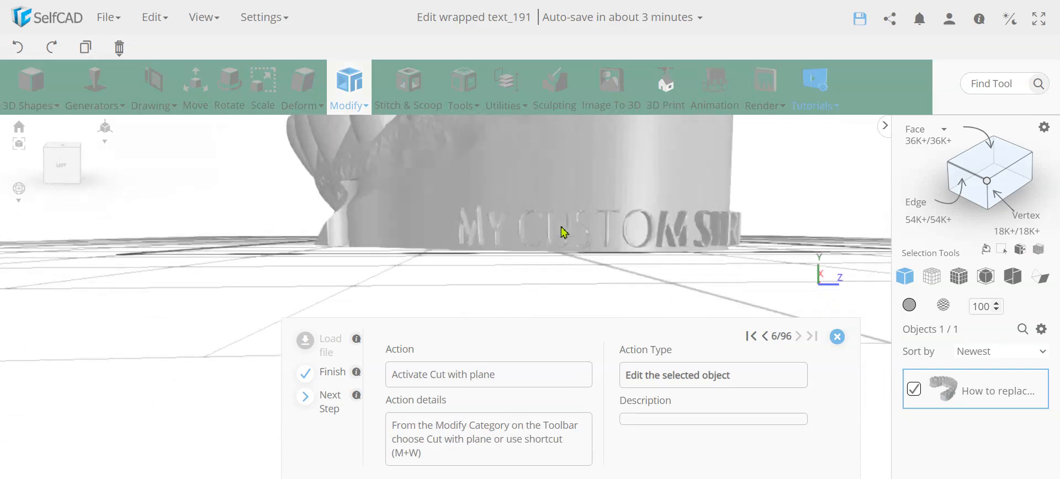
Start Cut With Plane on the simplified dental model and set the Bottom / Top plane offset to 20.
{"action": "left_click_drag", "start_coordinate": [564, 233], "coordinate": [767, 265]}
{"action": "left_click_drag", "start_coordinate": [547, 255], "coordinate": [430, 221]}
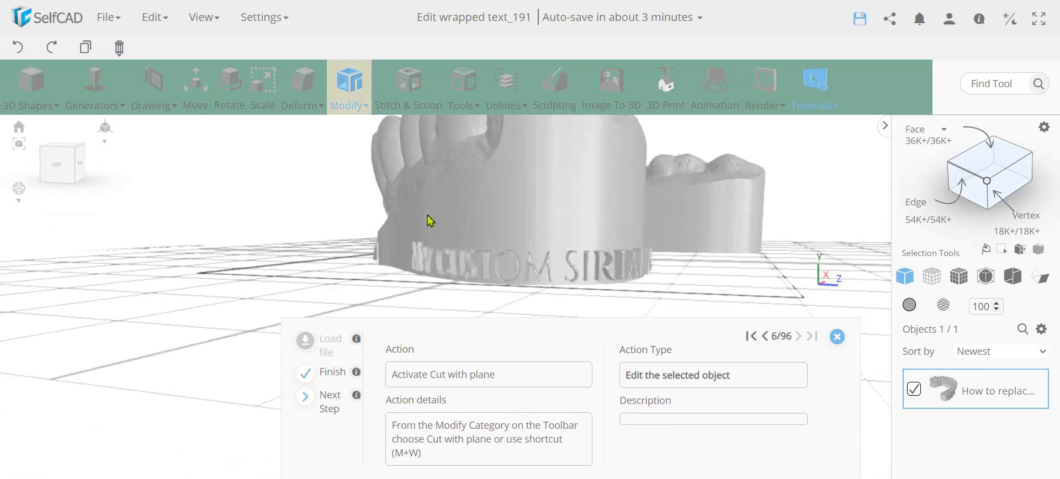
{"action": "left_click", "coordinate": [355, 91]}
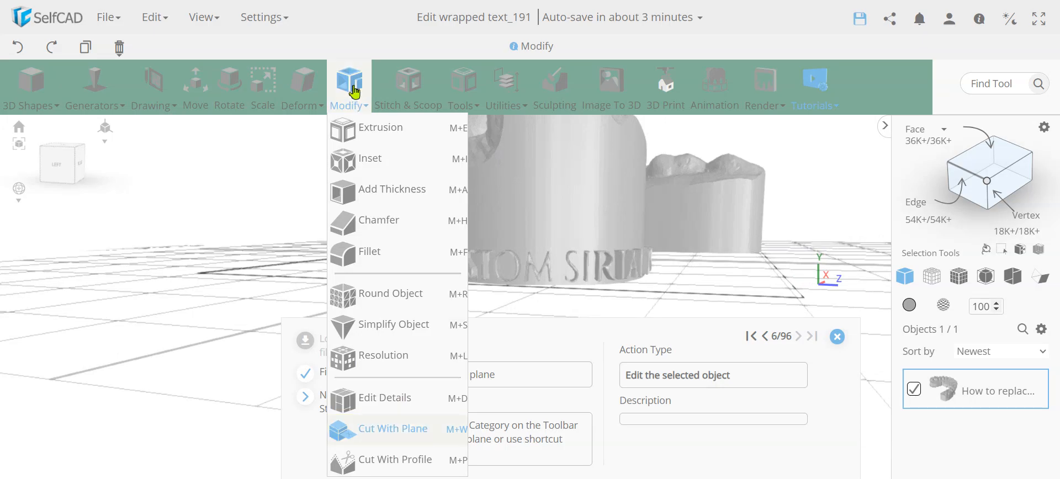
{"action": "left_click_drag", "start_coordinate": [674, 255], "coordinate": [454, 260]}
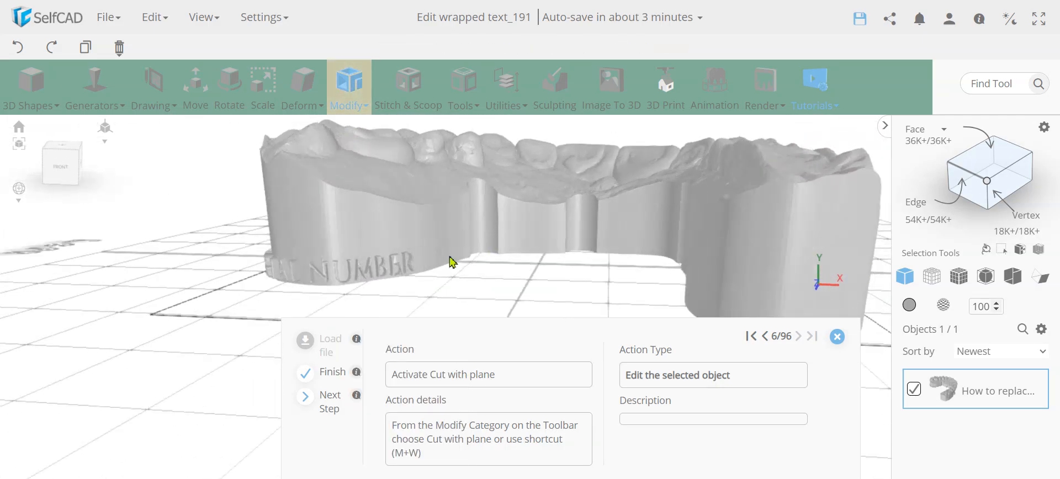
{"action": "left_click_drag", "start_coordinate": [326, 289], "coordinate": [499, 273]}
{"action": "left_click_drag", "start_coordinate": [621, 253], "coordinate": [430, 257]}
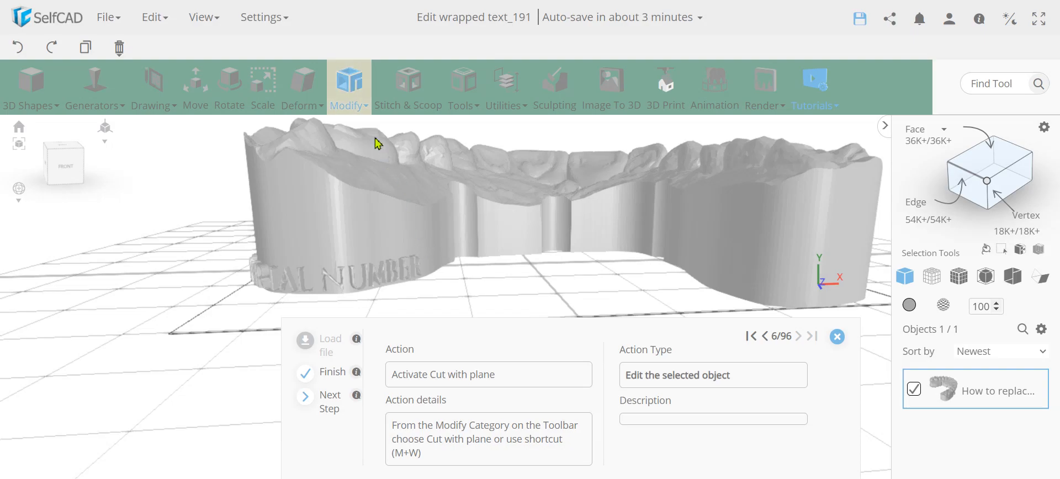
{"action": "left_click", "coordinate": [349, 83]}
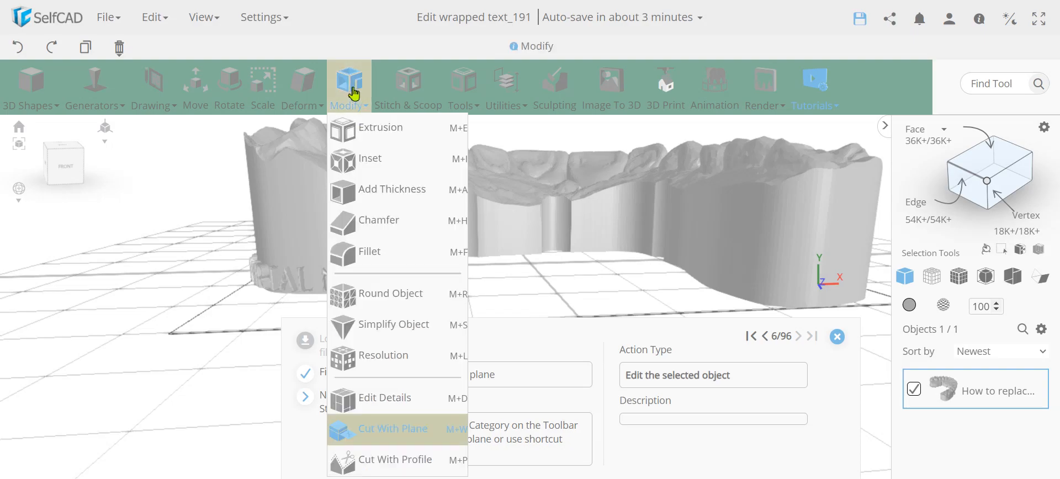
{"action": "left_click", "coordinate": [393, 430]}
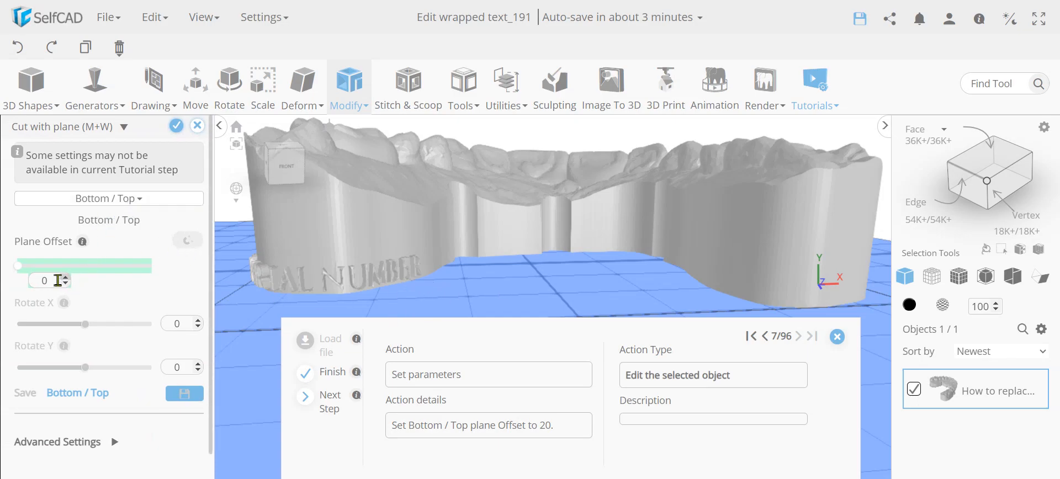
{"action": "key", "text": "Return"}
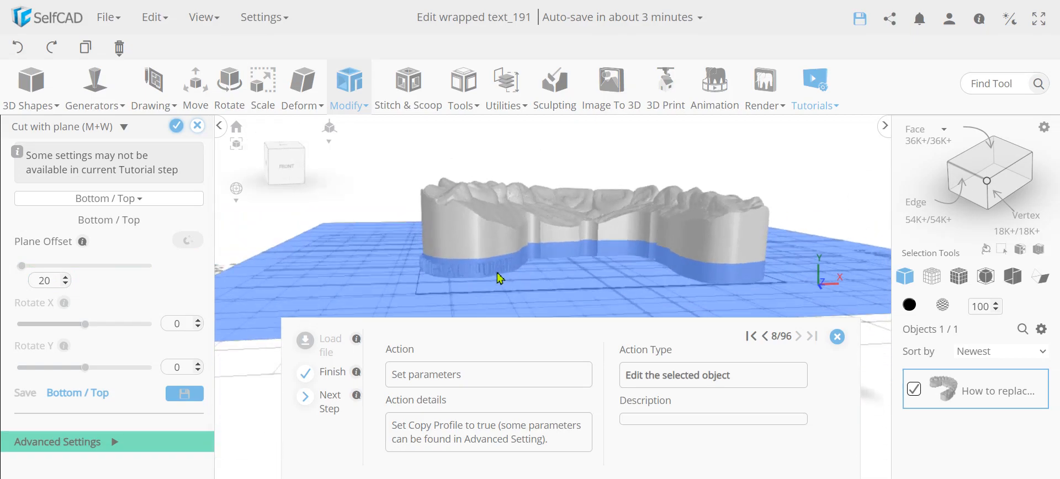
Enable Copy Profile for the Bottom / Top plane cut and finalize it.
{"action": "left_click_drag", "start_coordinate": [565, 269], "coordinate": [572, 275]}
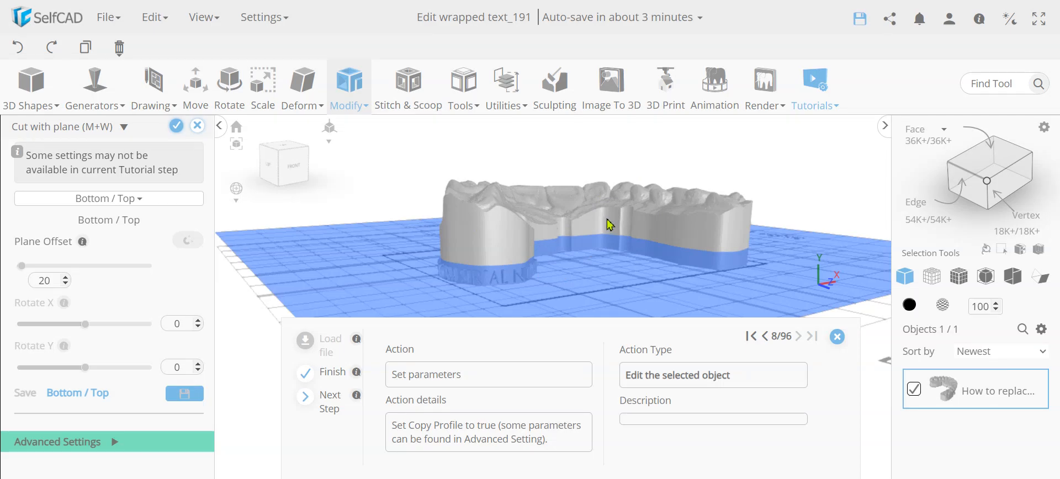
{"action": "left_click_drag", "start_coordinate": [545, 259], "coordinate": [430, 272]}
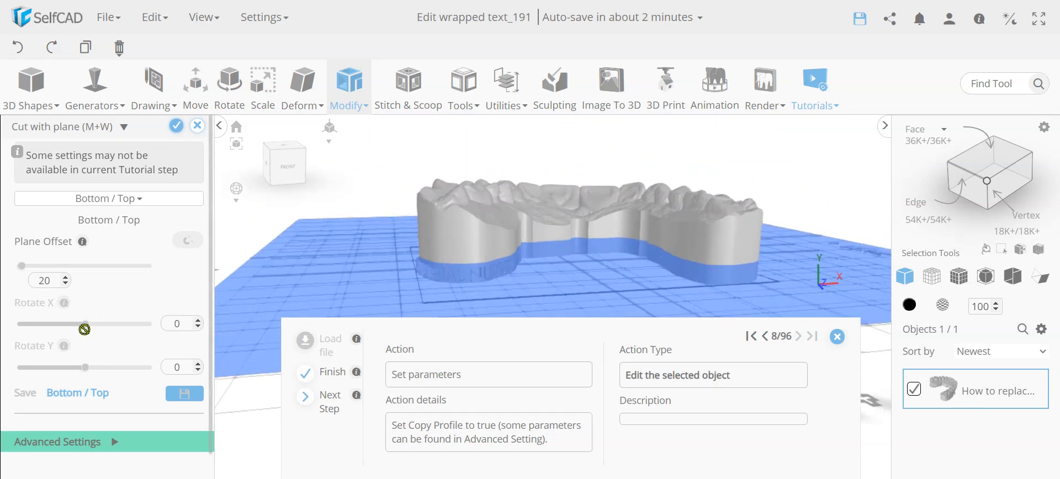
{"action": "left_click", "coordinate": [107, 441]}
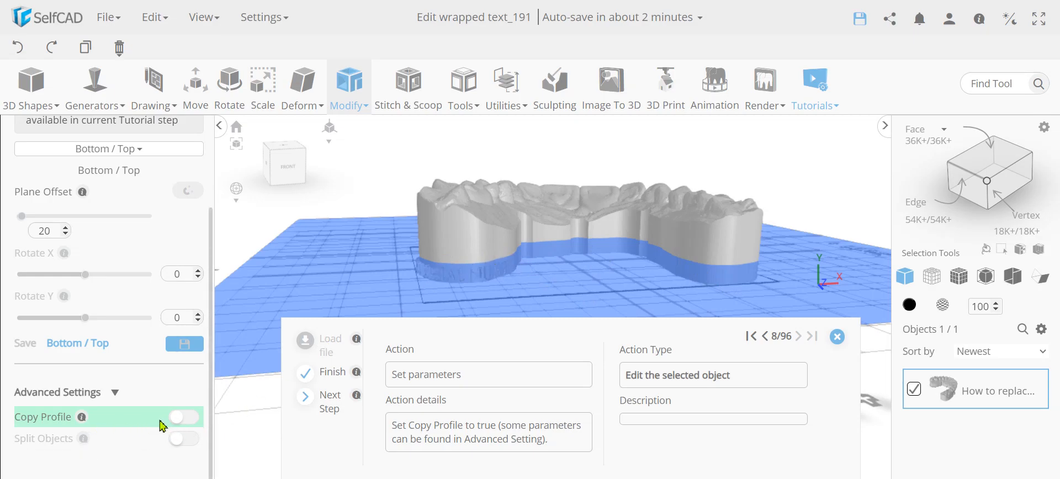
{"action": "left_click", "coordinate": [183, 422]}
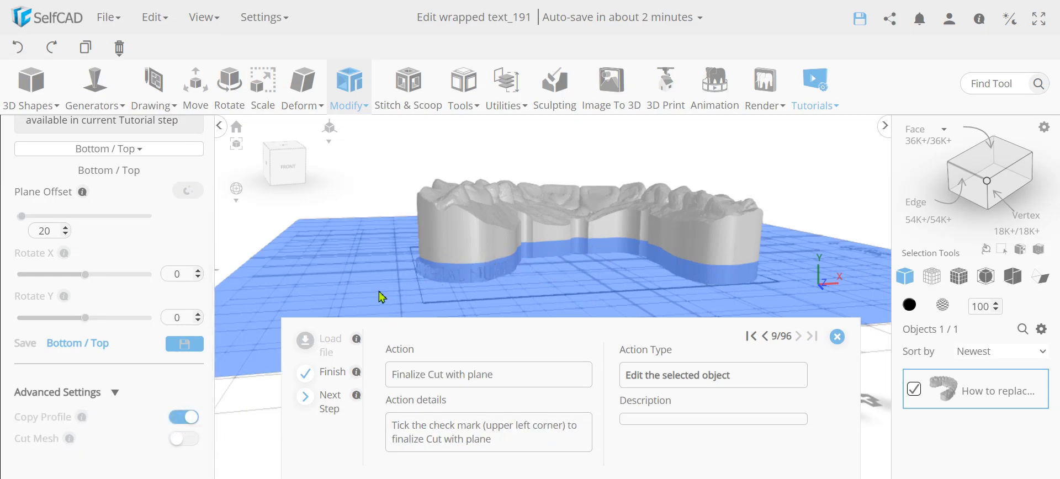
{"action": "left_click_drag", "start_coordinate": [422, 265], "coordinate": [518, 257]}
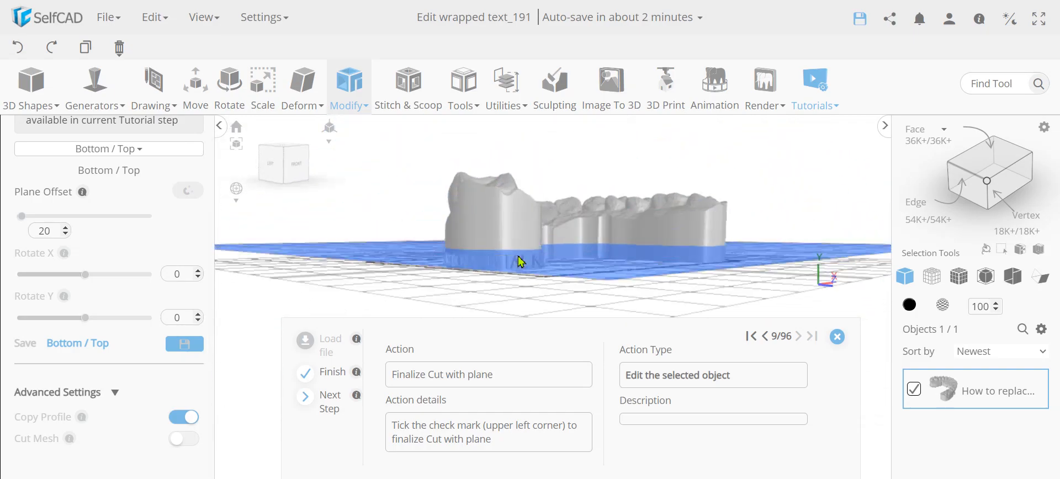
{"action": "scroll", "coordinate": [190, 162], "scroll_direction": "up", "scroll_amount": 1}
{"action": "left_click", "coordinate": [178, 133]}
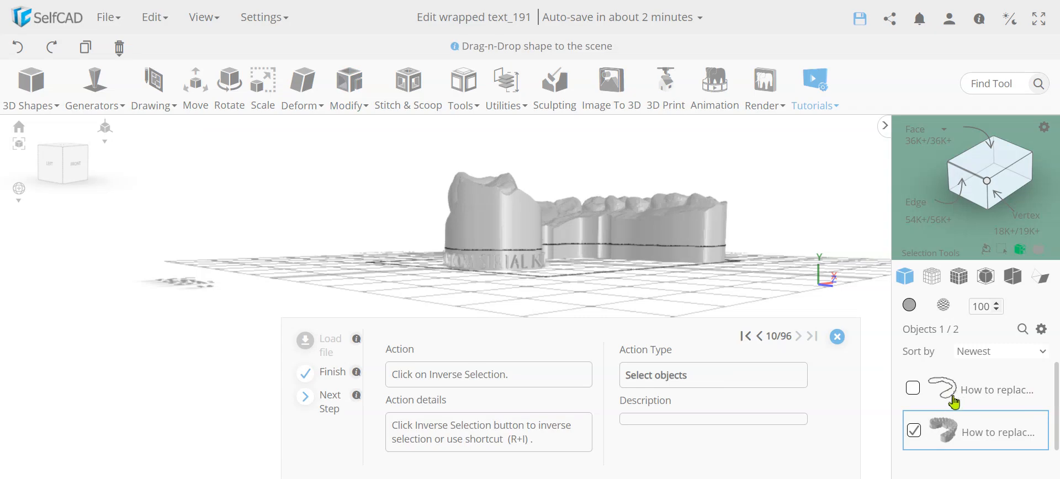
Invert the selection to the copied profile and start Cut With Plane with the Back / Front plane instead of Bottom / Top.
{"action": "left_click_drag", "start_coordinate": [599, 239], "coordinate": [454, 248]}
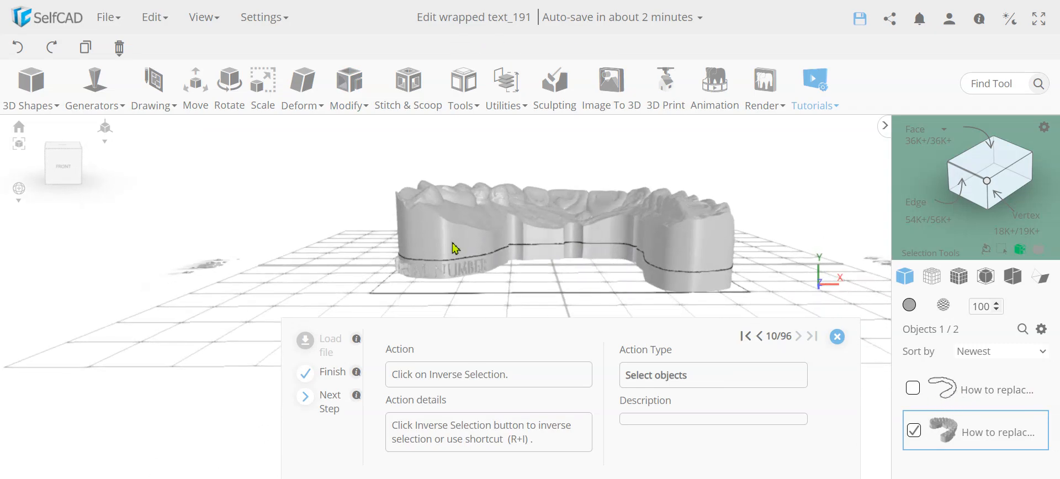
{"action": "left_click", "coordinate": [1021, 255]}
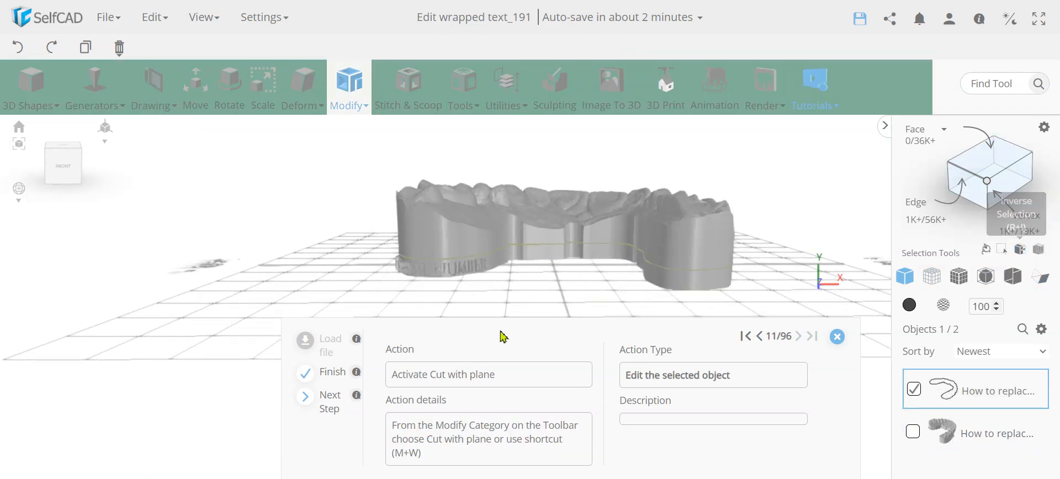
{"action": "left_click", "coordinate": [353, 106]}
{"action": "left_click", "coordinate": [394, 435]}
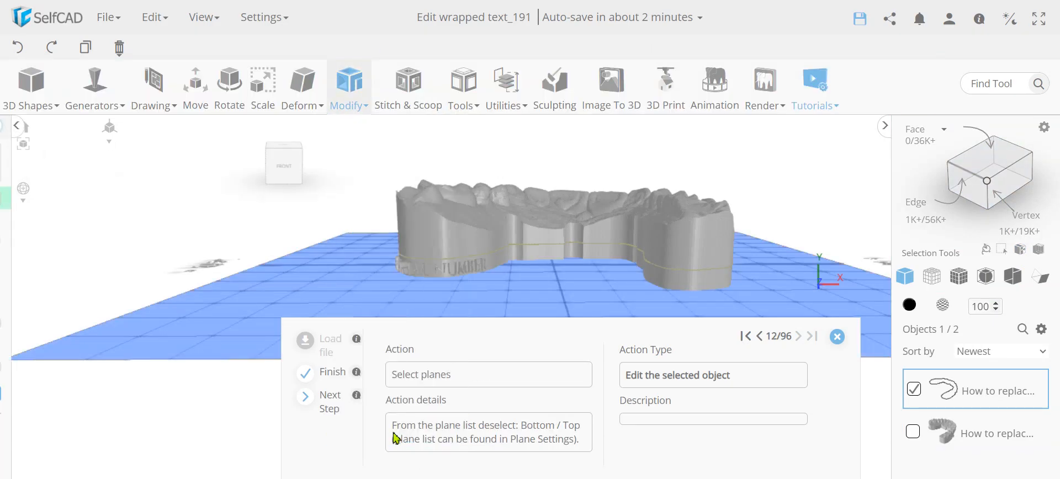
{"action": "left_click", "coordinate": [135, 199]}
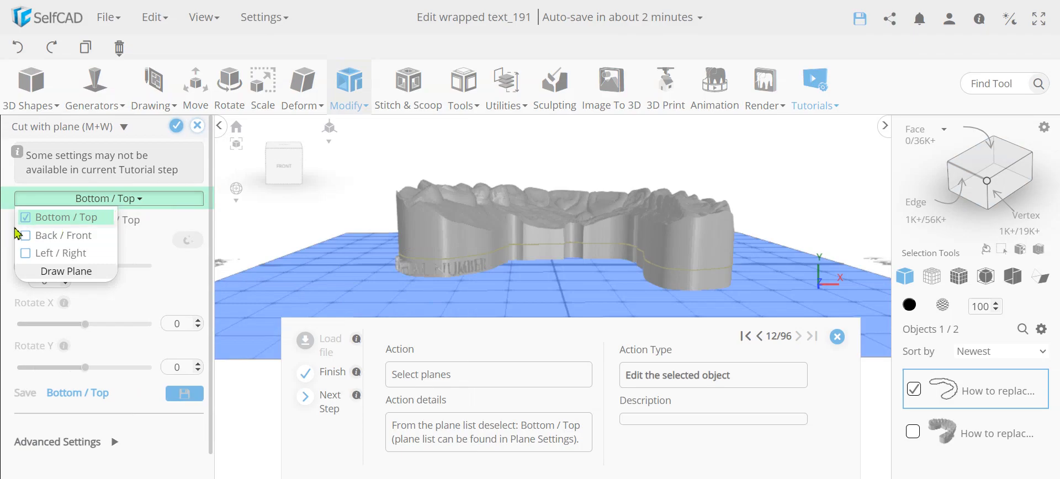
{"action": "left_click", "coordinate": [25, 218]}
{"action": "left_click", "coordinate": [28, 236]}
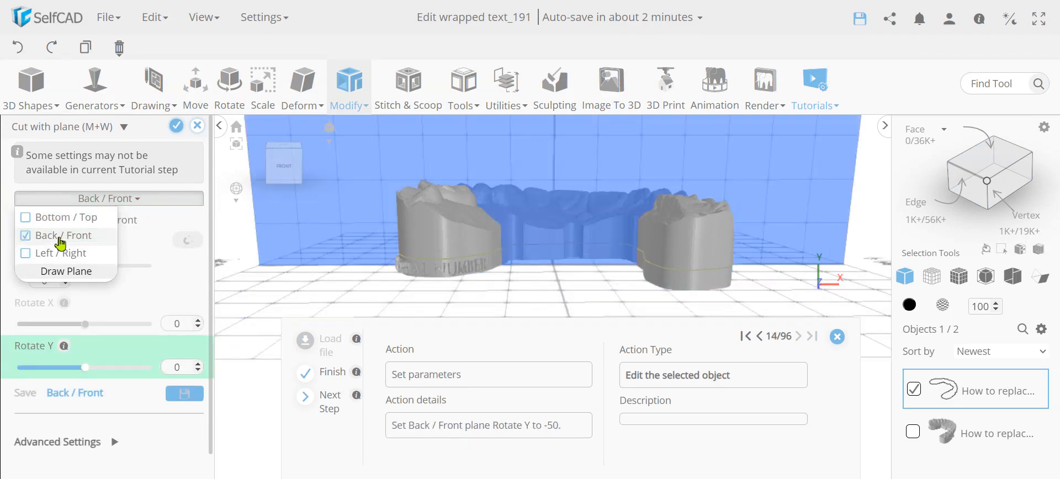
Set the Back / Front cutting plane's Rotate Y to -50 and its offset to 120.
{"action": "left_click_drag", "start_coordinate": [539, 275], "coordinate": [472, 283]}
{"action": "double_click", "coordinate": [180, 369]}
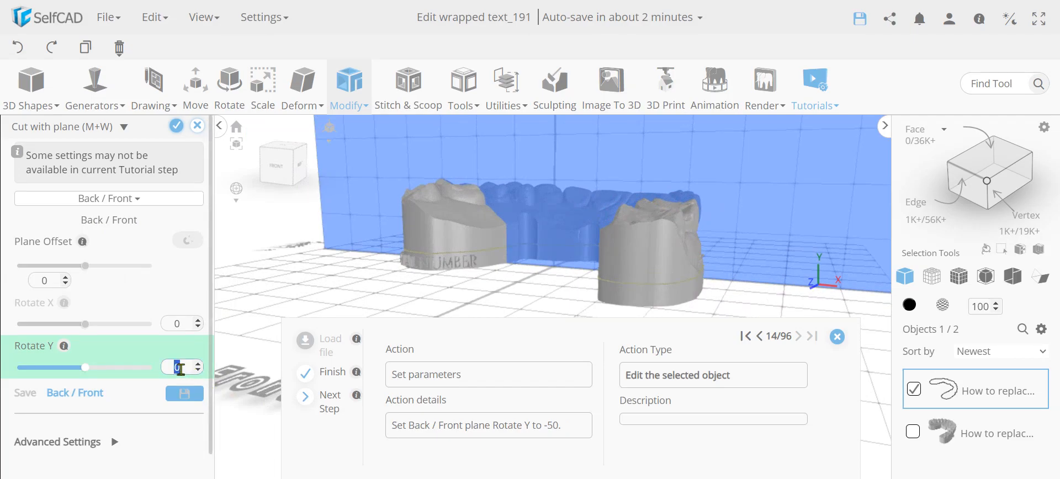
{"action": "type", "text": "-50"}
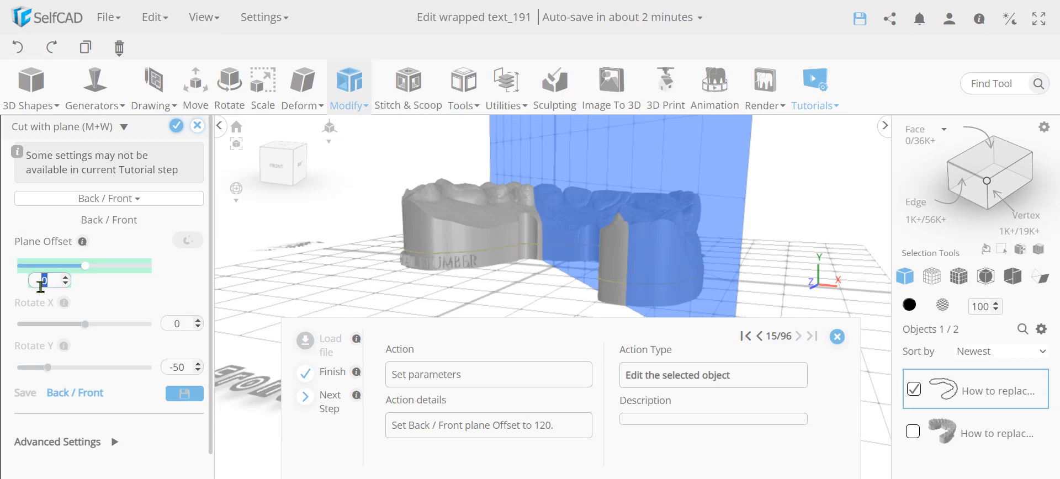
{"action": "key", "text": "Return"}
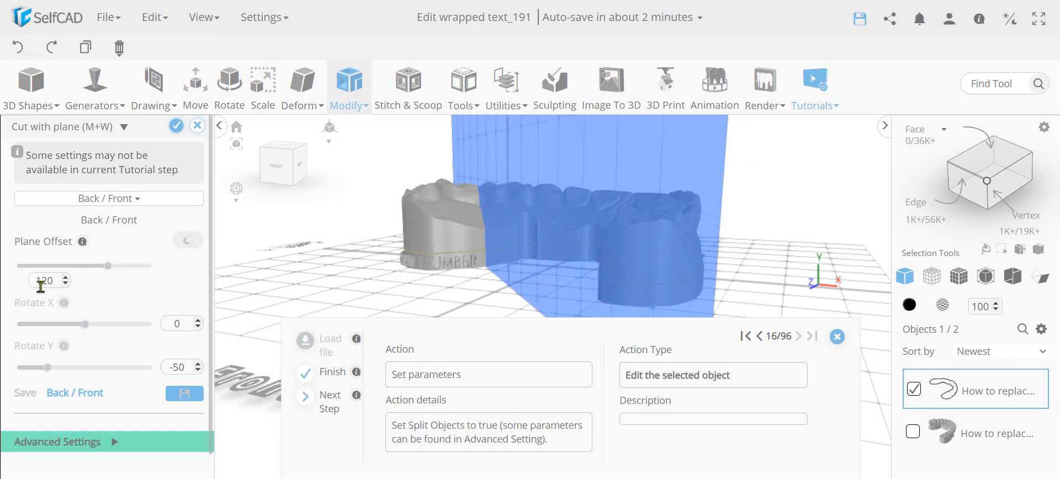
Enable Split Objects for the Back / Front plane cut of the profile.
{"action": "left_click_drag", "start_coordinate": [409, 237], "coordinate": [609, 245]}
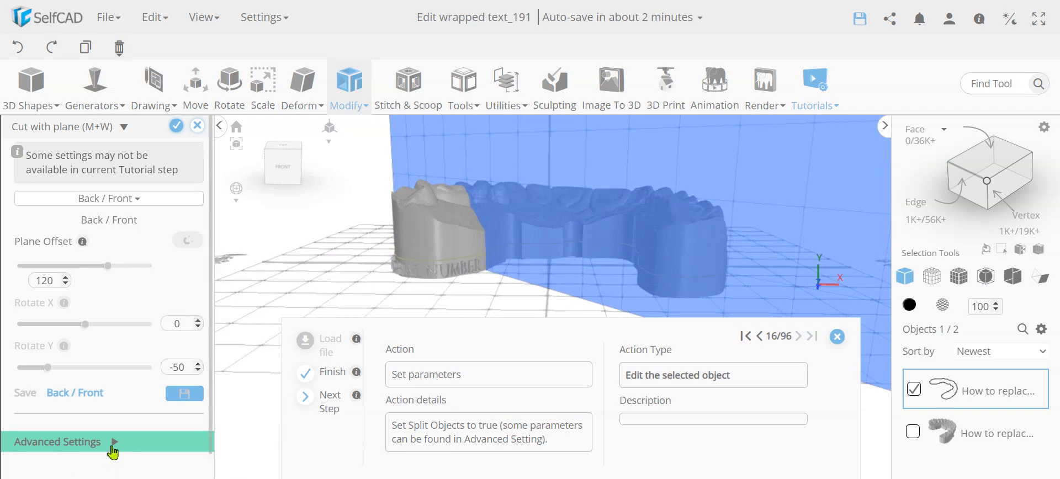
{"action": "left_click", "coordinate": [114, 443]}
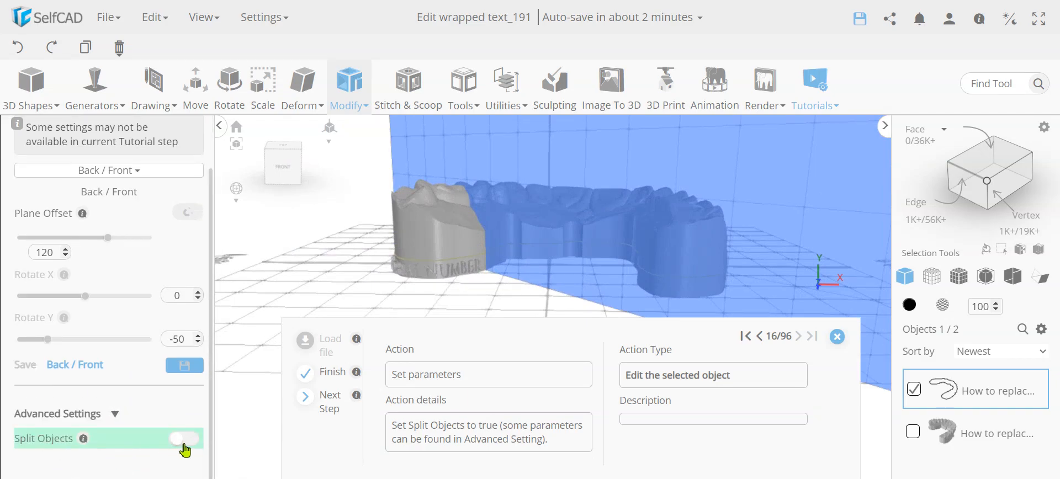
{"action": "left_click", "coordinate": [190, 444]}
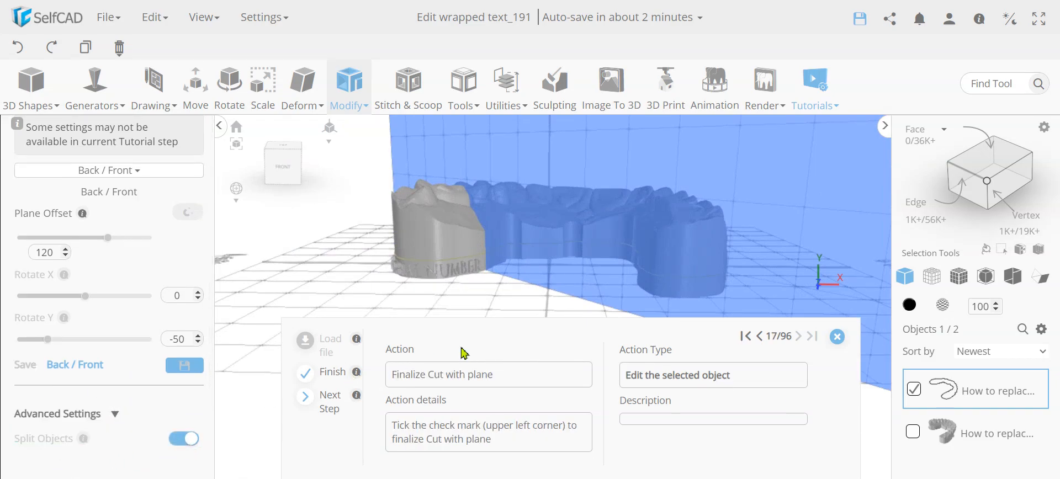
{"action": "left_click", "coordinate": [350, 83]}
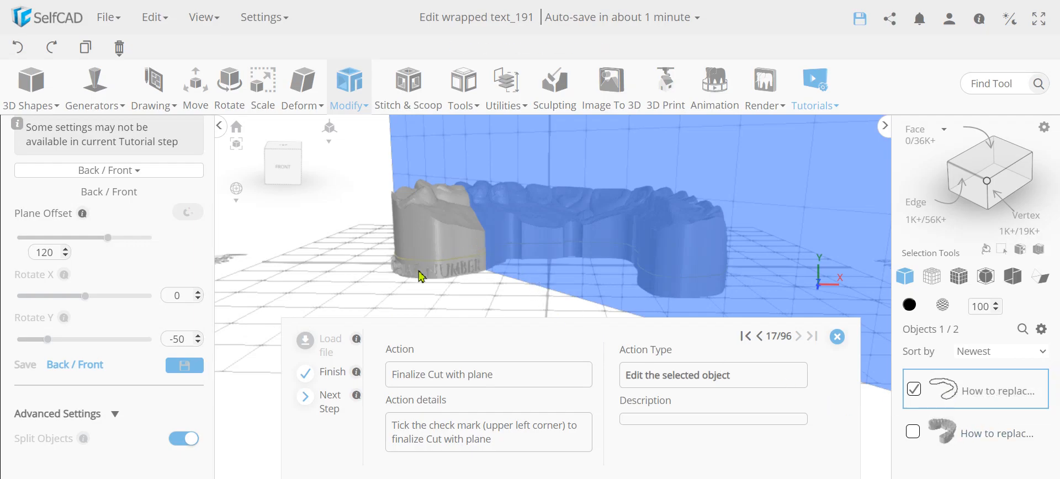
{"action": "left_click", "coordinate": [349, 83]}
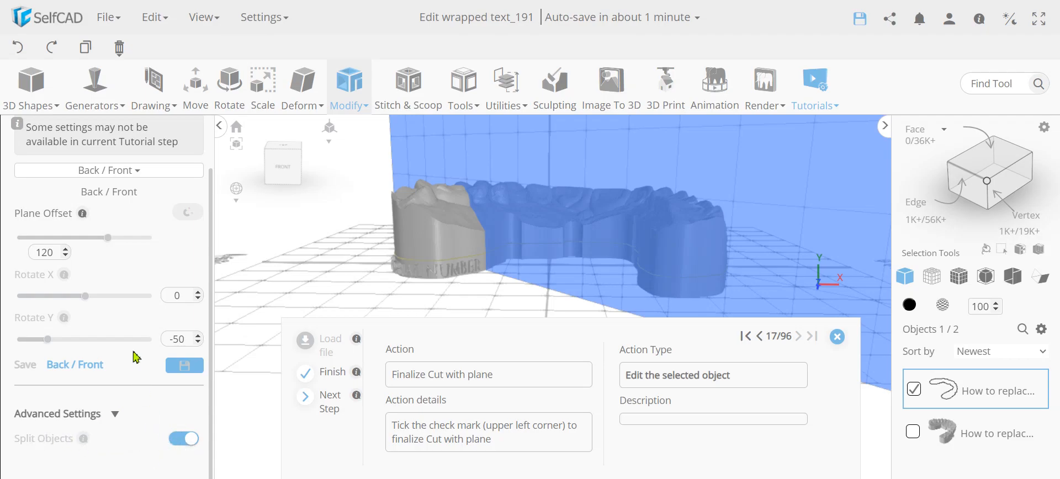
Finalize the Back / Front plane cut and delete the selected leftover piece of the split profile.
{"action": "scroll", "coordinate": [166, 215], "scroll_direction": "up", "scroll_amount": 1}
{"action": "left_click", "coordinate": [175, 131]}
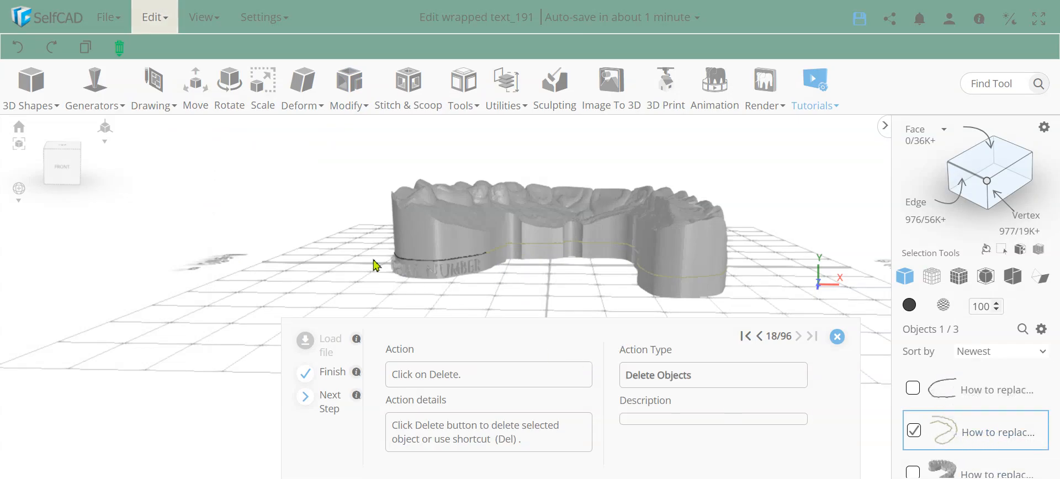
{"action": "key", "text": "Delete"}
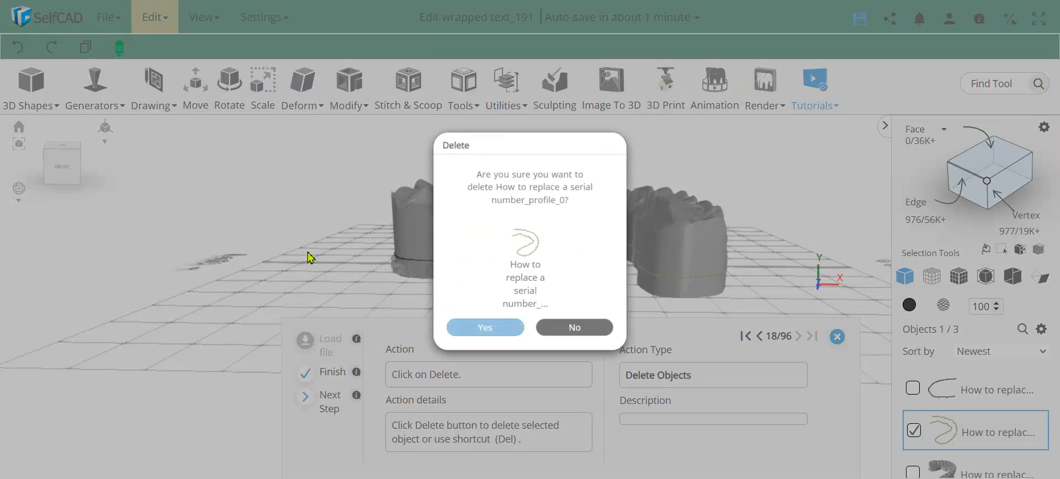
{"action": "key", "text": "Return"}
Select the remaining cut profile piece beside the text and isolate it from the dental model.
{"action": "left_click", "coordinate": [906, 388]}
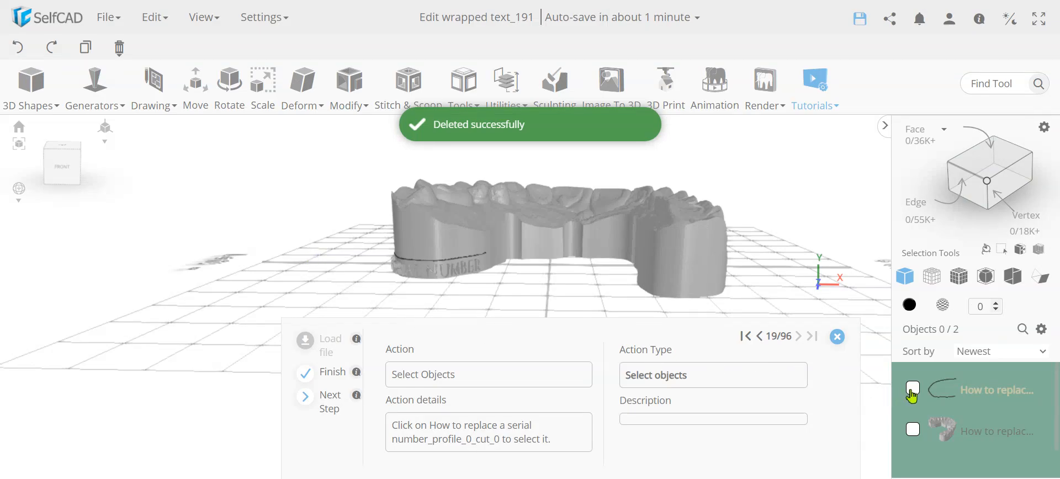
{"action": "left_click", "coordinate": [1042, 329]}
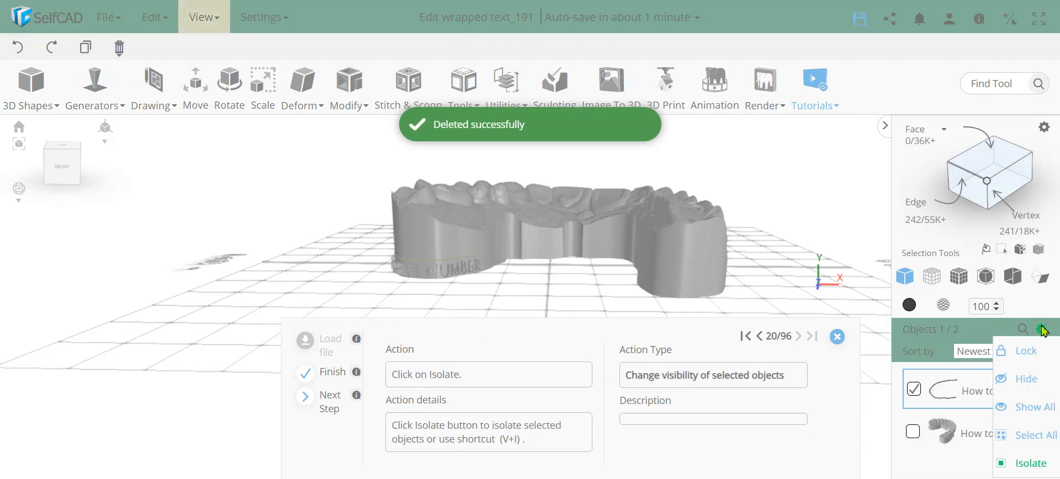
{"action": "left_click", "coordinate": [1029, 464]}
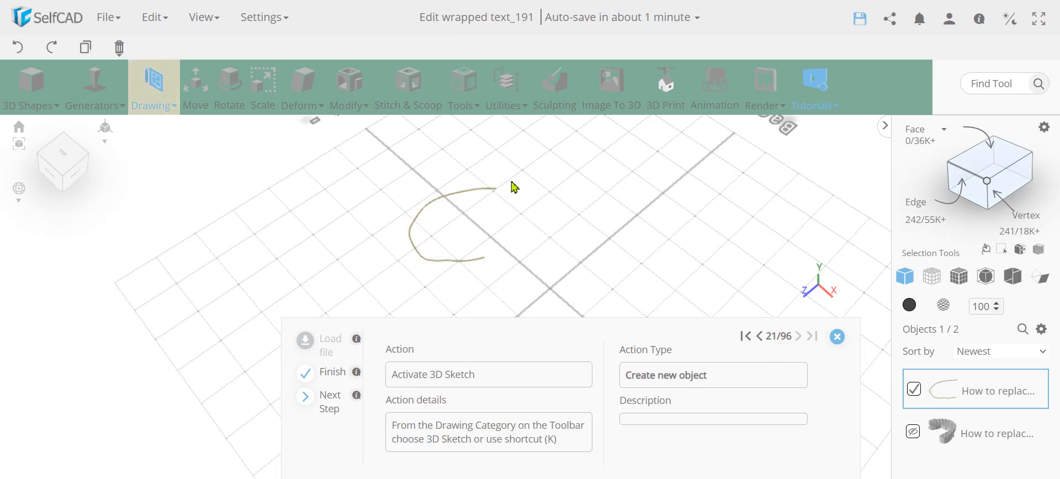
Close the open profile with a straight 3D Sketch line between its two endpoints, then exit the sketch.
{"action": "left_click", "coordinate": [152, 99]}
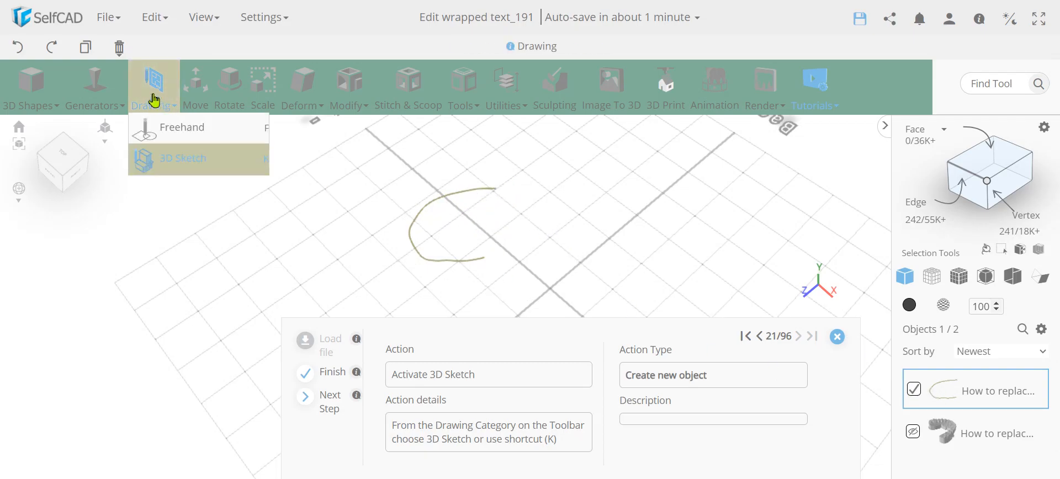
{"action": "left_click", "coordinate": [172, 168]}
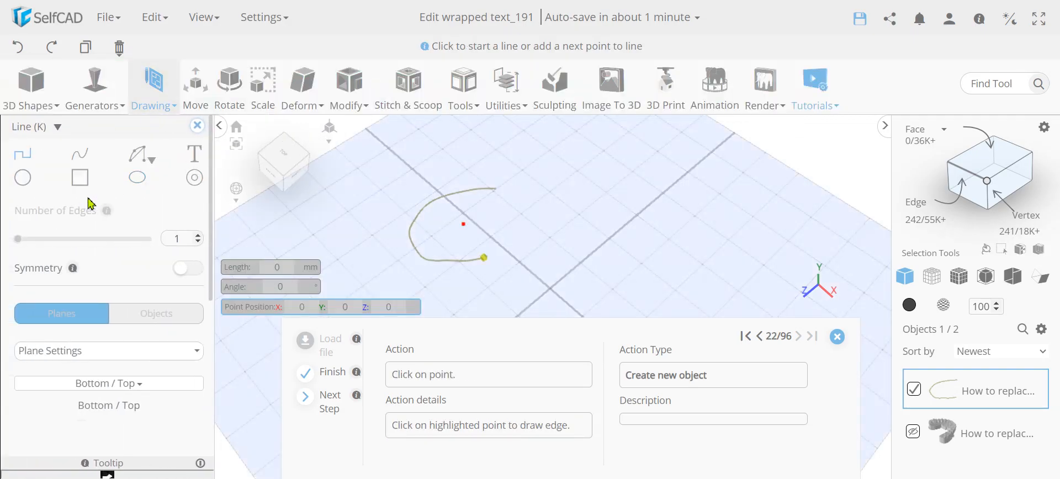
{"action": "left_click", "coordinate": [485, 259]}
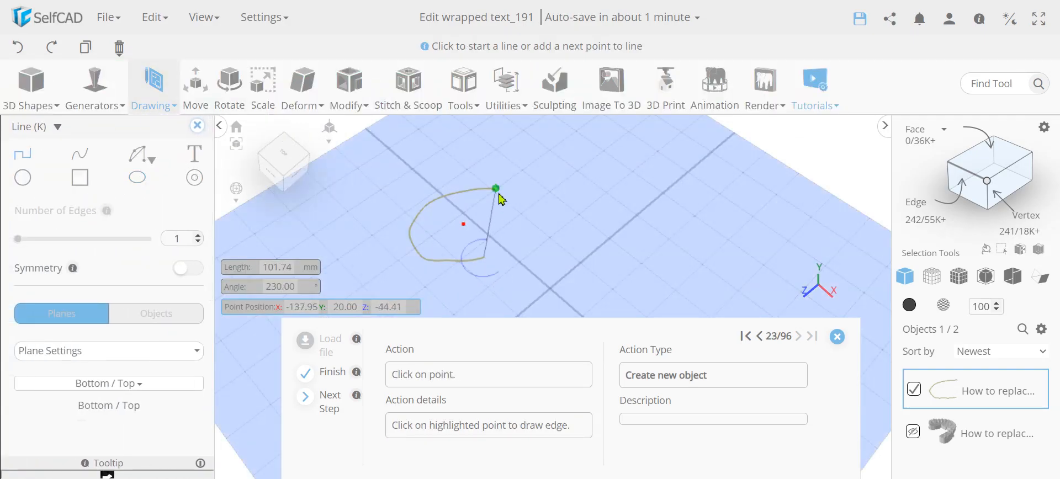
{"action": "left_click", "coordinate": [495, 189]}
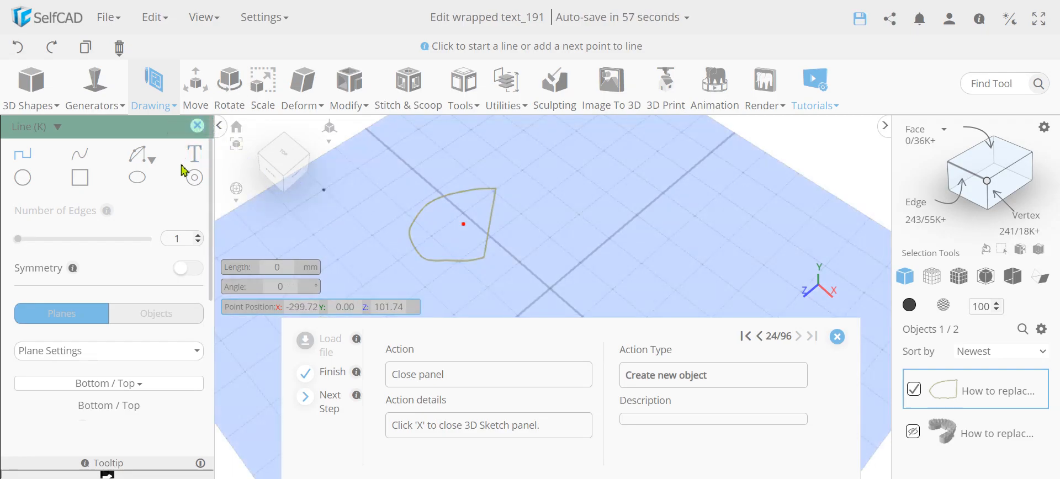
{"action": "left_click", "coordinate": [153, 83]}
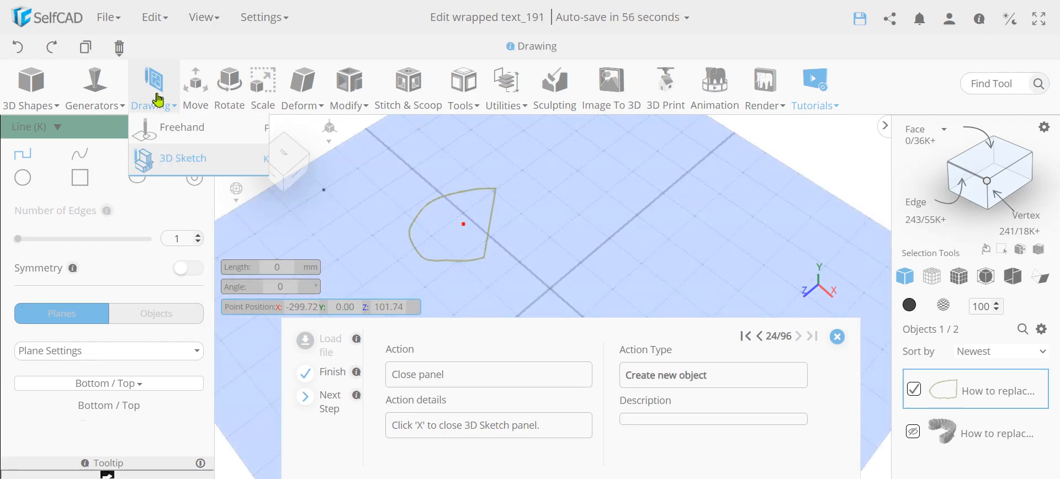
{"action": "left_click", "coordinate": [171, 165]}
{"action": "left_click", "coordinate": [25, 164]}
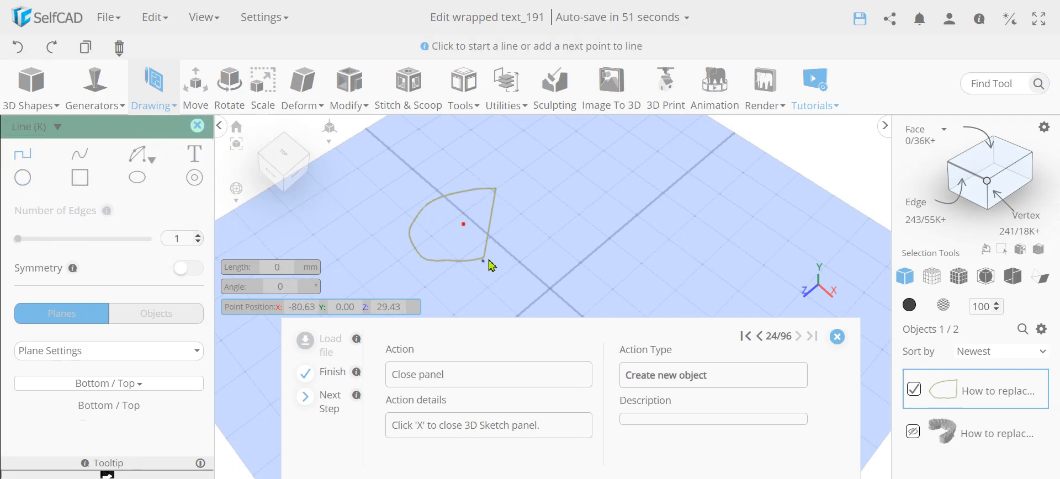
{"action": "left_click", "coordinate": [196, 125]}
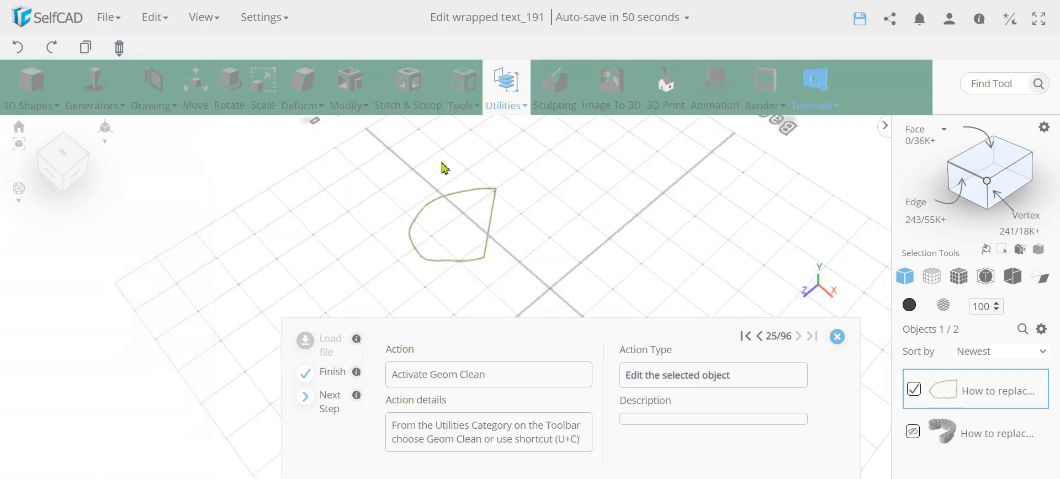
Run Geom Clean on the closed profile with Remove Inner Edges and Remove Loose Edges enabled.
{"action": "left_click", "coordinate": [504, 80]}
{"action": "left_click", "coordinate": [548, 362]}
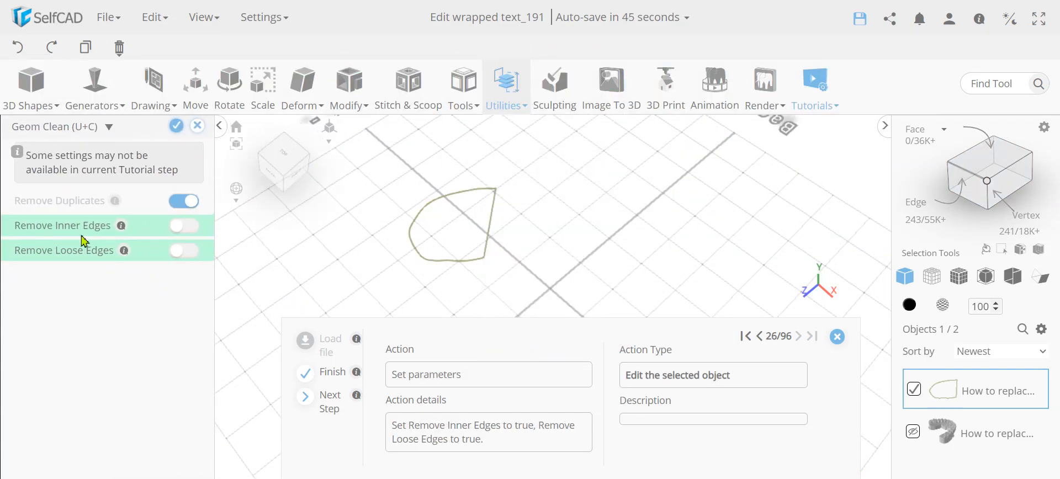
{"action": "left_click", "coordinate": [181, 234]}
{"action": "left_click", "coordinate": [188, 254]}
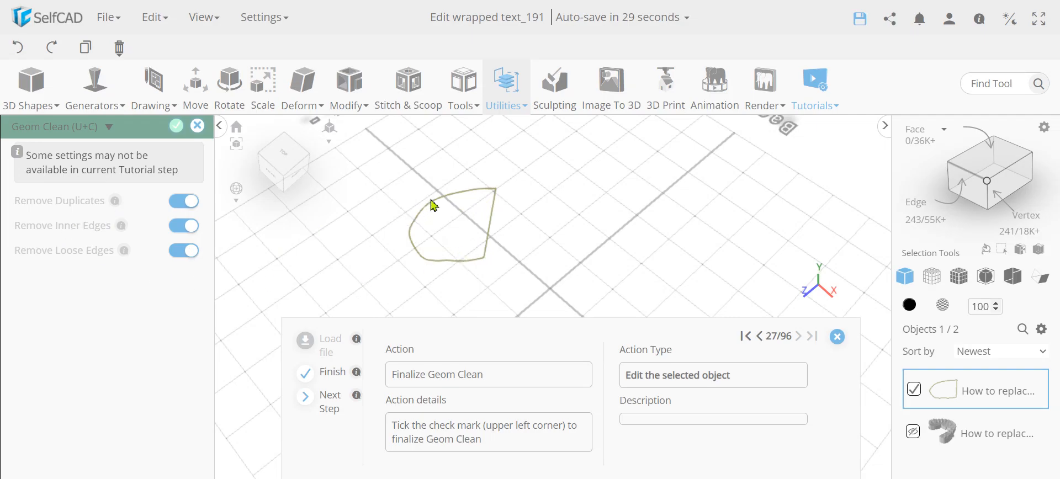
{"action": "left_click", "coordinate": [177, 127]}
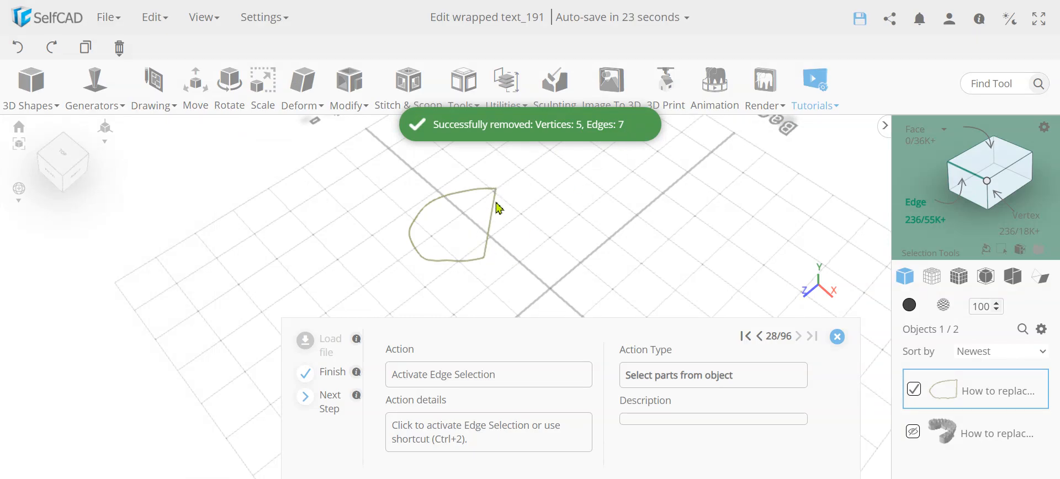
Delete the straight edge that joins the profile's two ends, using Edge Selection.
{"action": "key", "text": "ctrl+2"}
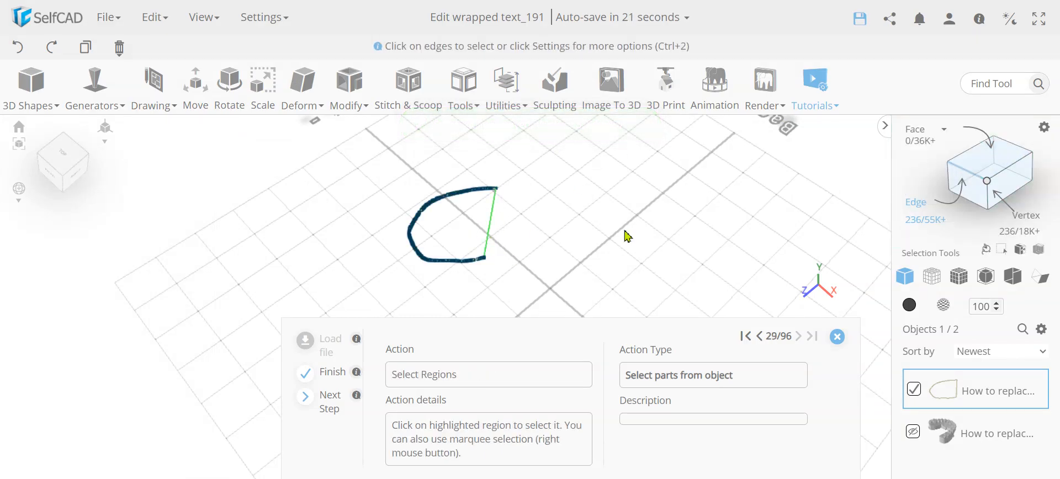
{"action": "left_click", "coordinate": [489, 224]}
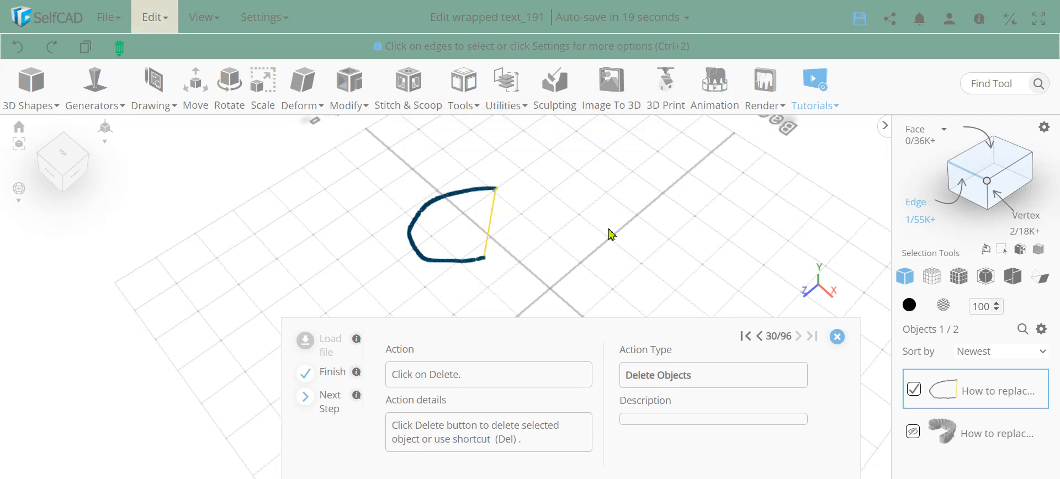
{"action": "key", "text": "Delete"}
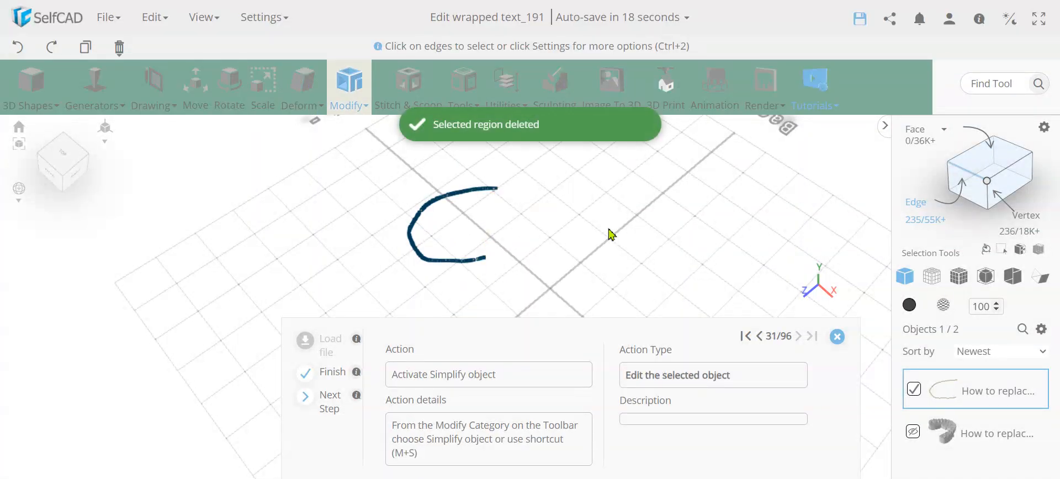
Simplify the open profile curve with an Intensity of 5.
{"action": "scroll", "coordinate": [439, 257], "scroll_direction": "up", "scroll_amount": 5}
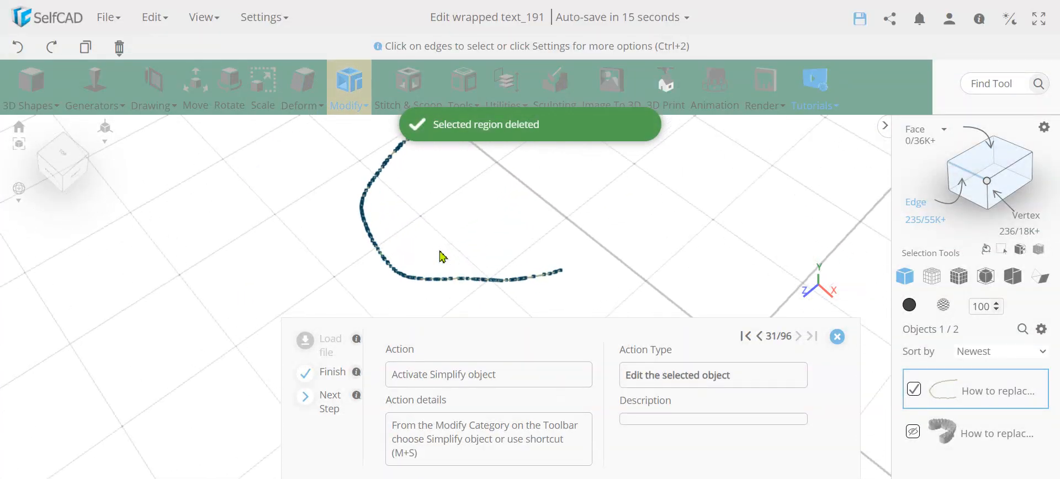
{"action": "left_click_drag", "start_coordinate": [396, 269], "coordinate": [661, 215]}
{"action": "left_click_drag", "start_coordinate": [333, 246], "coordinate": [405, 296]}
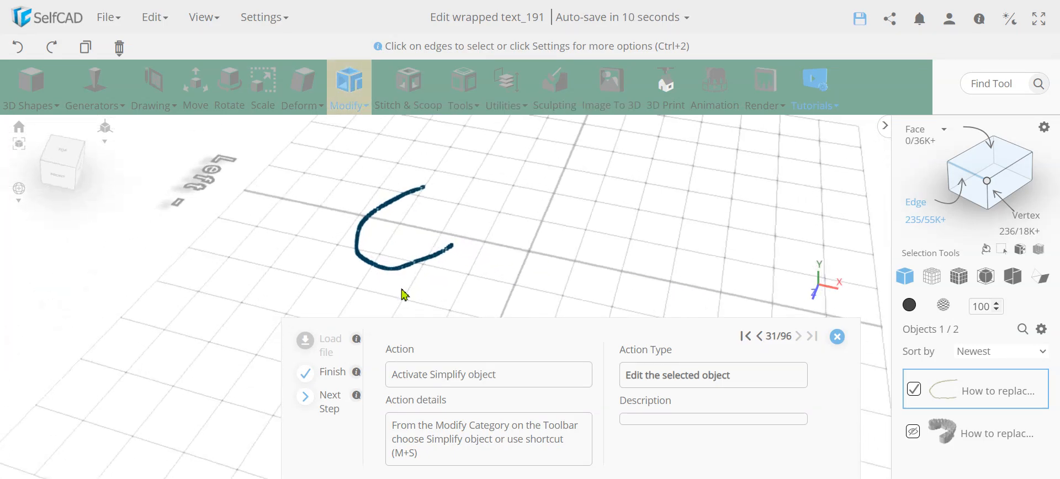
{"action": "left_click", "coordinate": [342, 95]}
{"action": "left_click", "coordinate": [388, 327]}
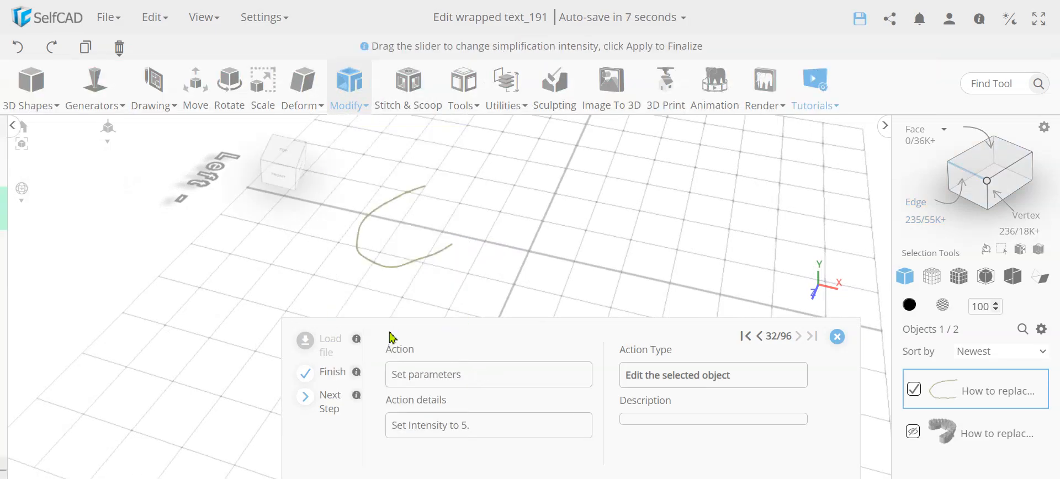
{"action": "left_click", "coordinate": [349, 99]}
{"action": "left_click", "coordinate": [428, 324]}
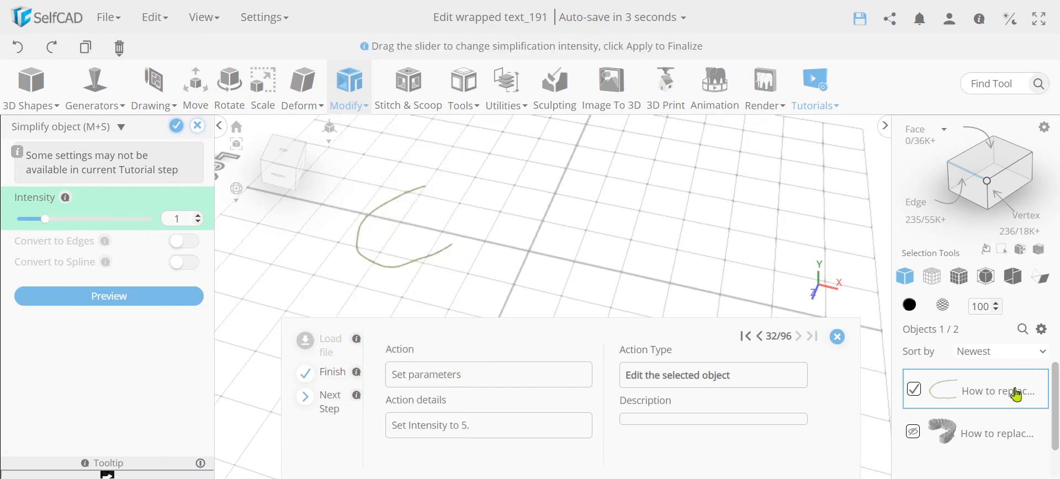
{"action": "left_click_drag", "start_coordinate": [45, 221], "coordinate": [153, 221]}
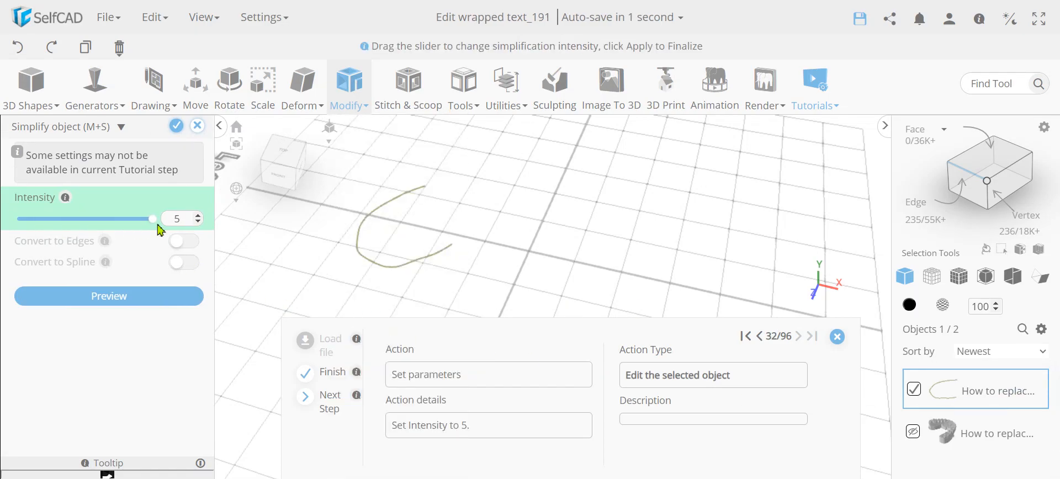
{"action": "left_click", "coordinate": [177, 126]}
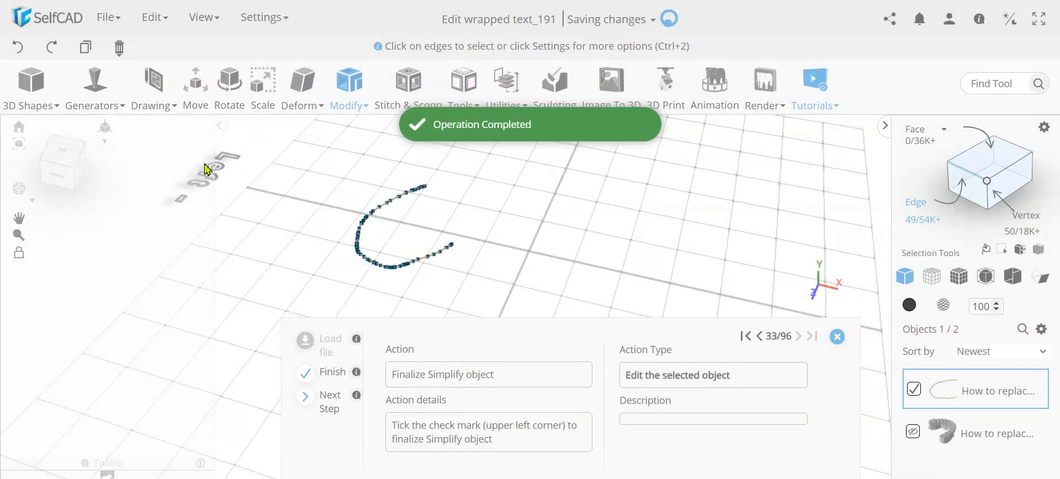
Add a Thickness of -10 to the simplified profile curve, keeping Add Connections enabled.
{"action": "right_click_drag", "start_coordinate": [276, 261], "coordinate": [379, 189]}
{"action": "scroll", "coordinate": [360, 264], "scroll_direction": "down", "scroll_amount": 4}
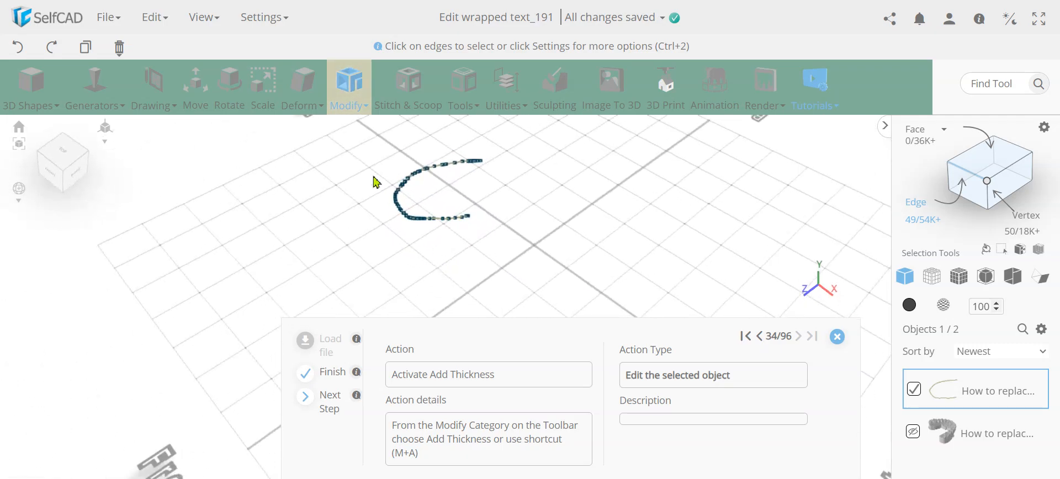
{"action": "left_click", "coordinate": [346, 92]}
{"action": "left_click", "coordinate": [403, 189]}
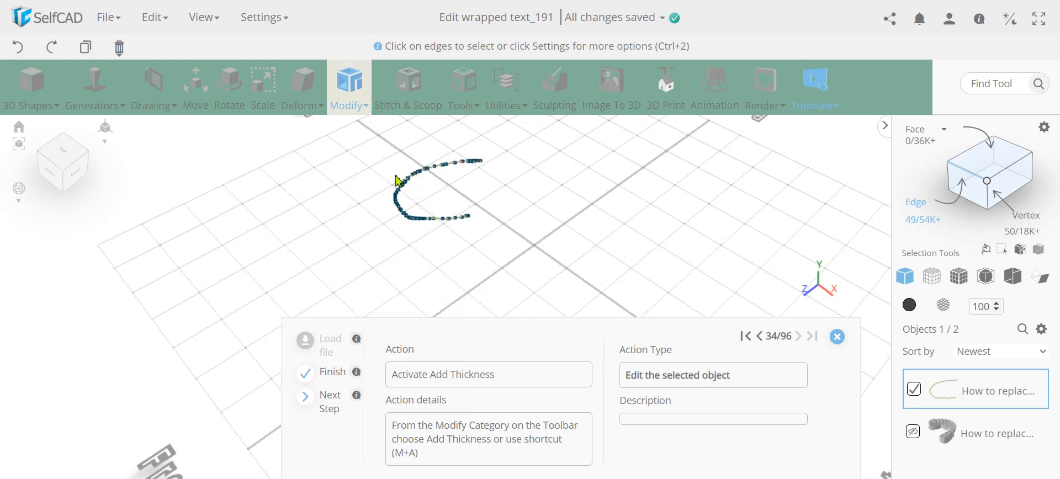
{"action": "left_click", "coordinate": [354, 102]}
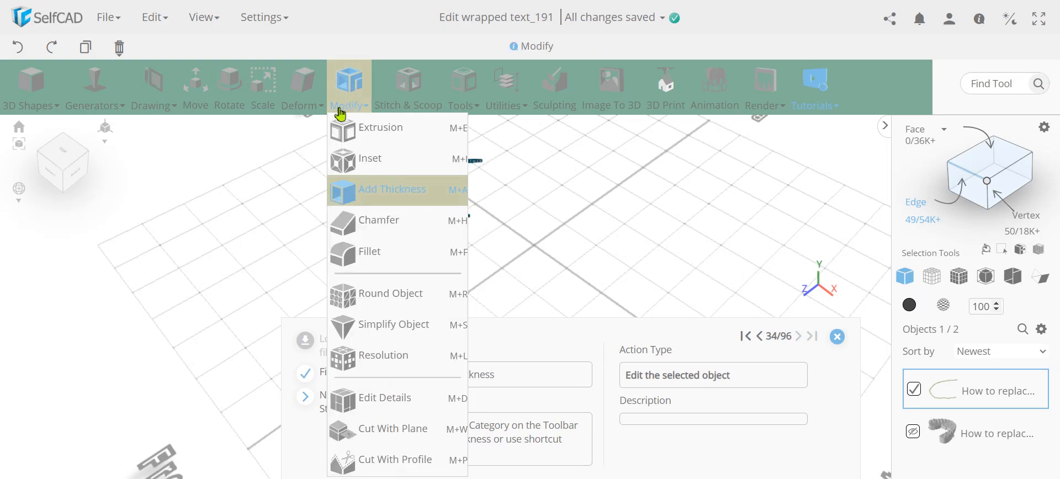
{"action": "left_click", "coordinate": [373, 191]}
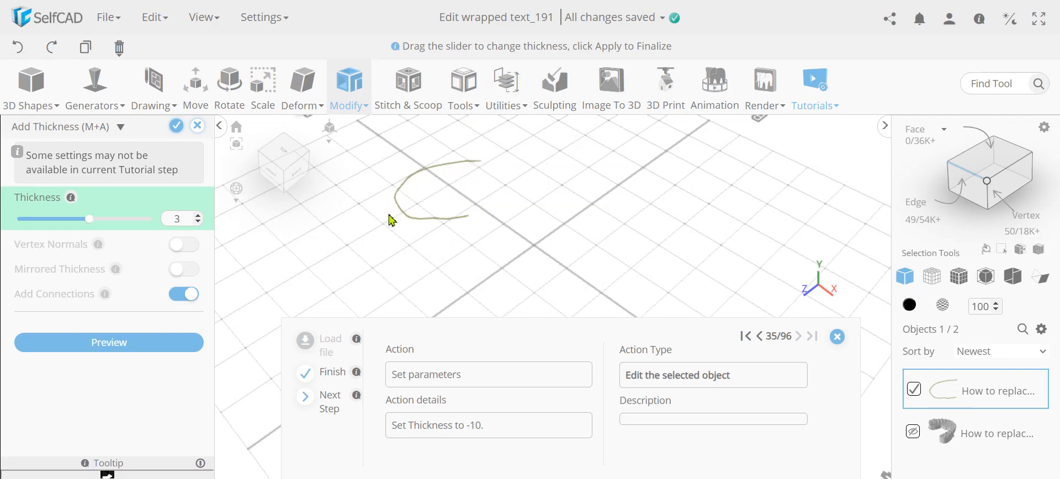
{"action": "type", "text": "-10"}
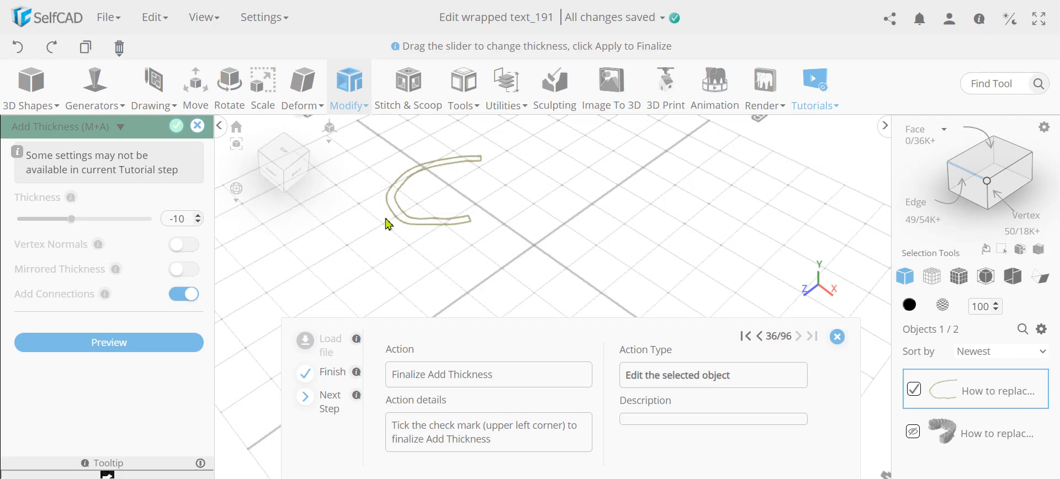
{"action": "left_click", "coordinate": [175, 130]}
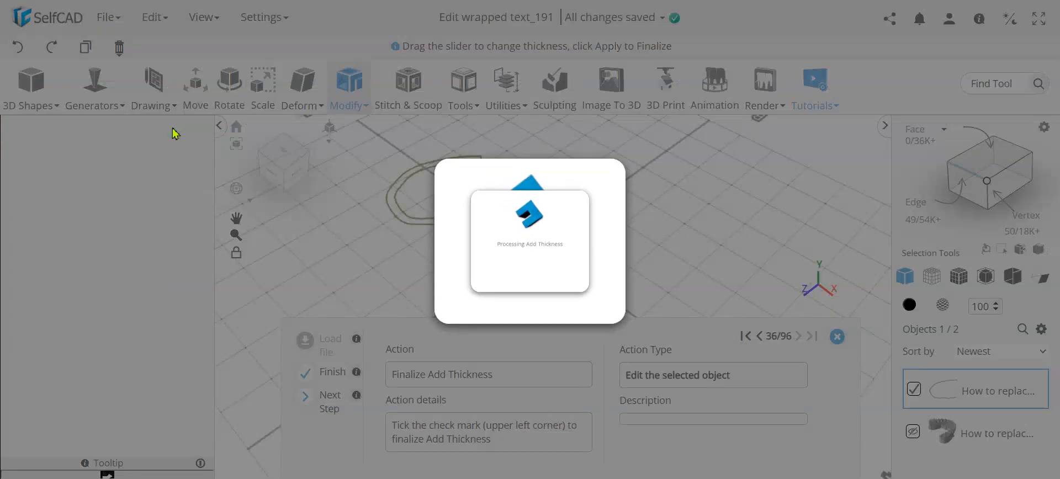
Extrude the thickened profile by -20 into a solid band with Create Mesh, Fill Top and Fill Bottom enabled.
{"action": "left_click", "coordinate": [349, 88]}
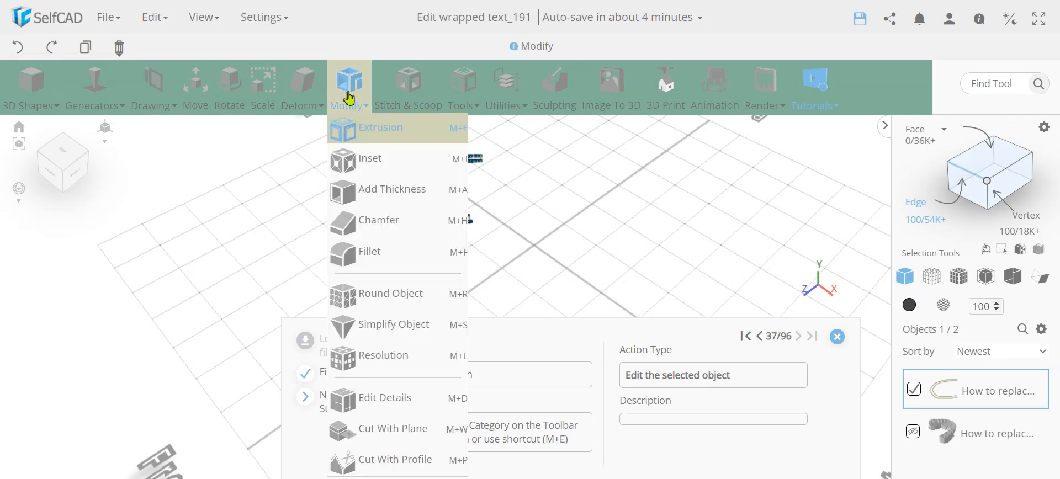
{"action": "left_click", "coordinate": [359, 132]}
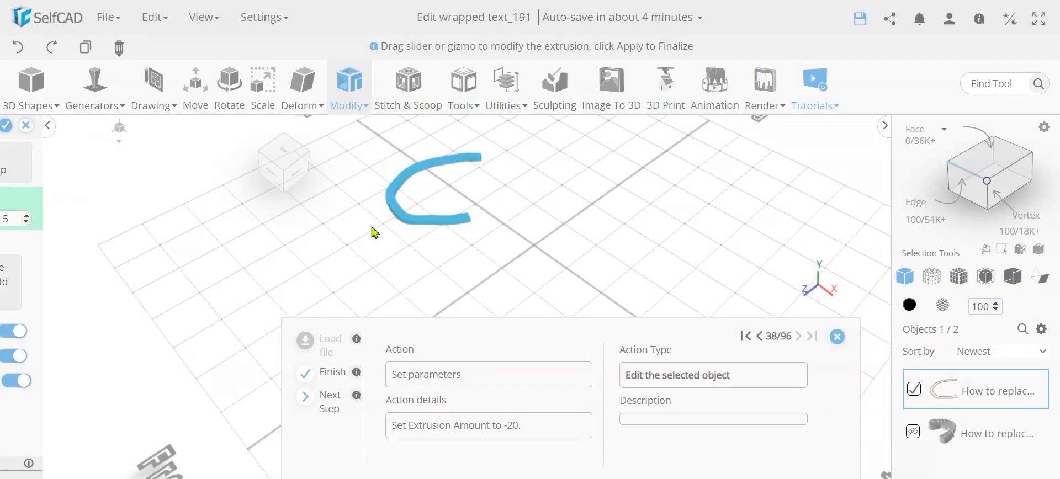
{"action": "type", "text": "-20"}
{"action": "key", "text": "Return"}
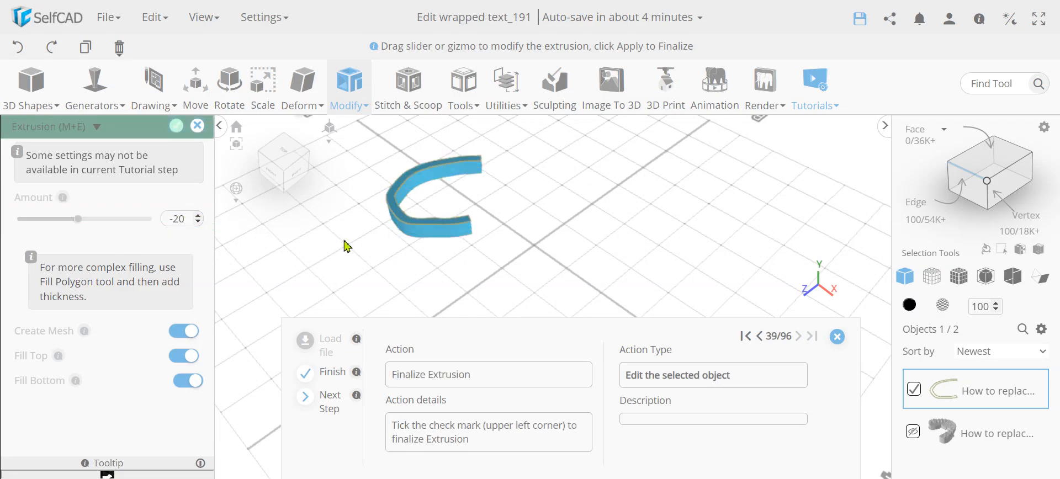
{"action": "left_click_drag", "start_coordinate": [428, 263], "coordinate": [458, 231]}
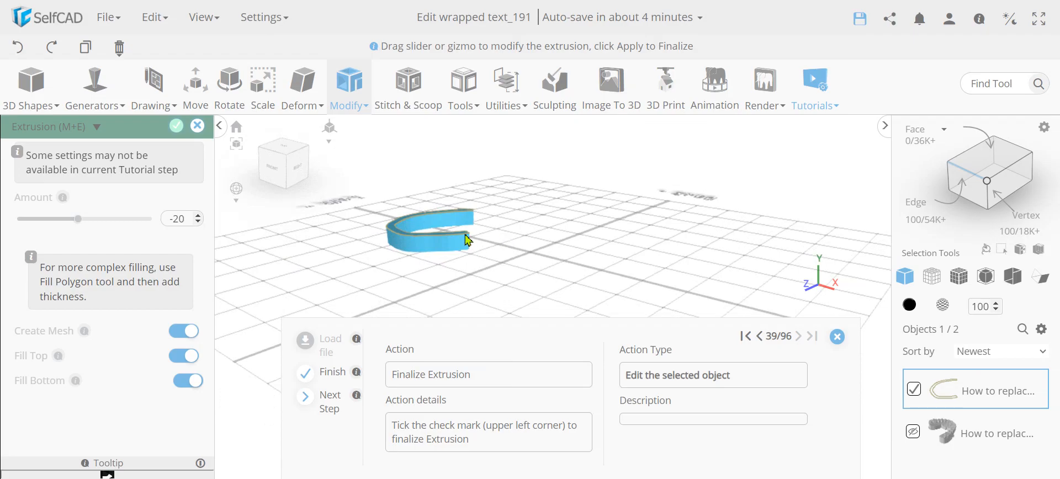
{"action": "left_click", "coordinate": [178, 128]}
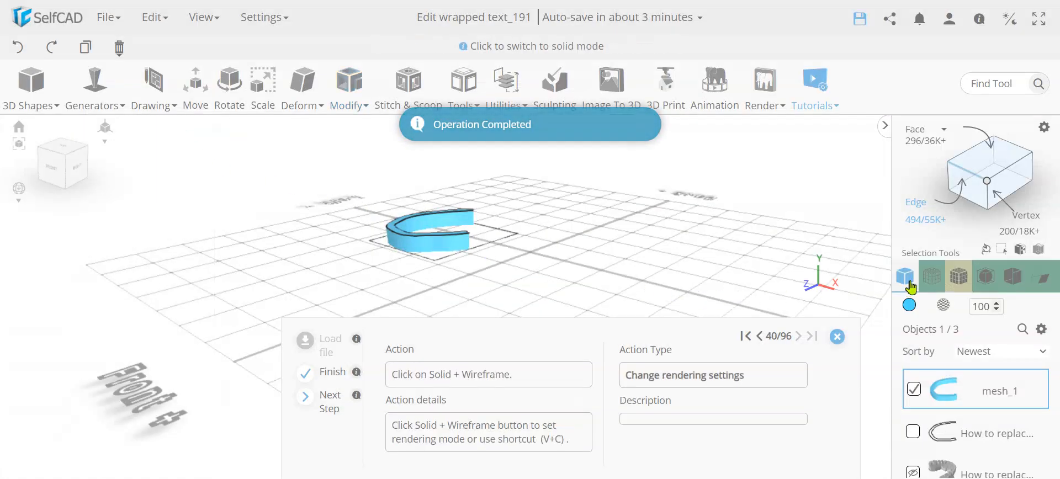
Display the extruded band in Solid + Wireframe mode and examine its mesh edges from several angles.
{"action": "left_click", "coordinate": [960, 276]}
{"action": "left_click_drag", "start_coordinate": [412, 218], "coordinate": [507, 253]}
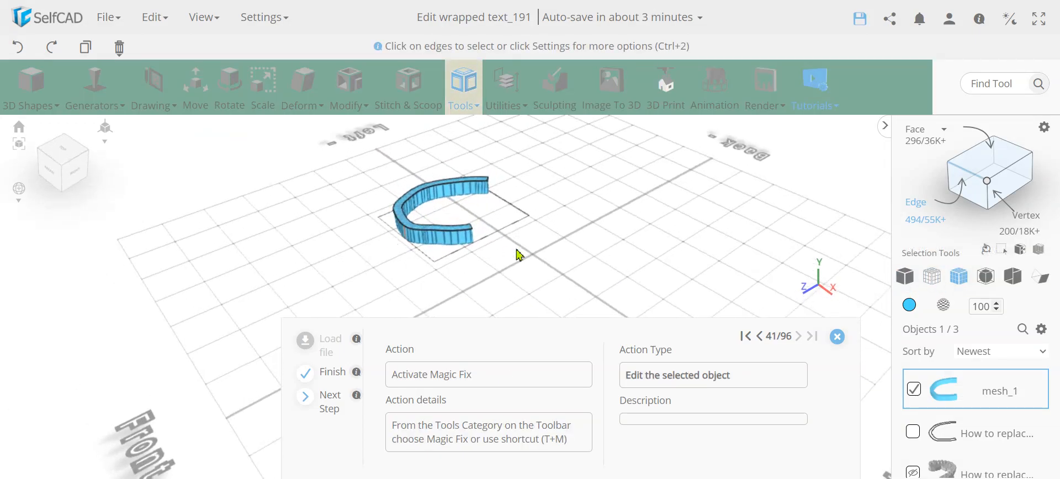
{"action": "left_click_drag", "start_coordinate": [381, 219], "coordinate": [454, 243]}
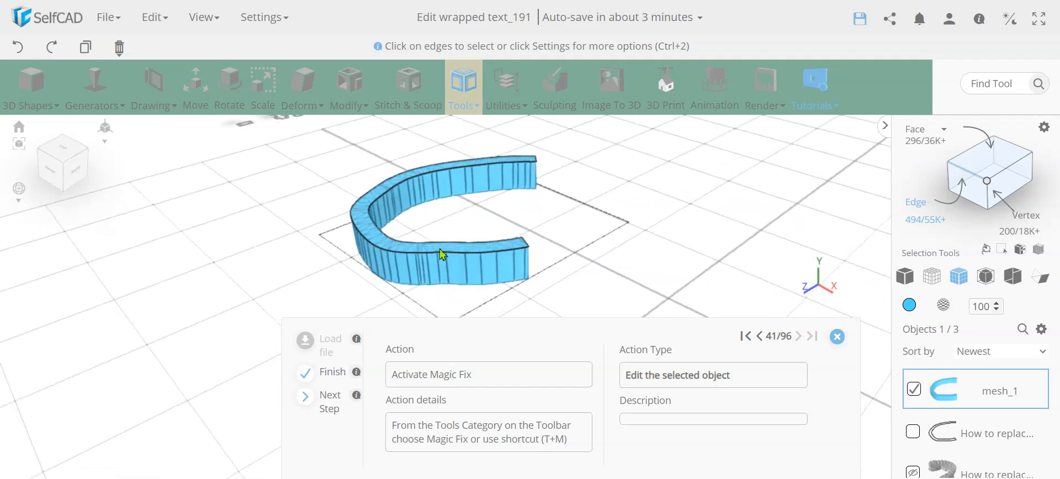
{"action": "scroll", "coordinate": [434, 263], "scroll_direction": "up", "scroll_amount": 5}
{"action": "scroll", "coordinate": [434, 263], "scroll_direction": "down", "scroll_amount": 5}
{"action": "left_click_drag", "start_coordinate": [550, 205], "coordinate": [438, 204]}
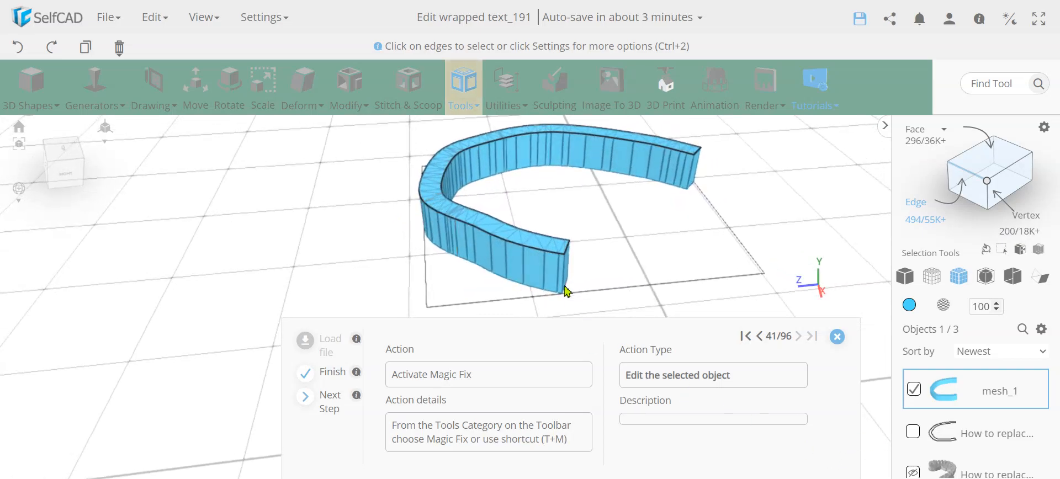
{"action": "left_click_drag", "start_coordinate": [353, 244], "coordinate": [398, 353]}
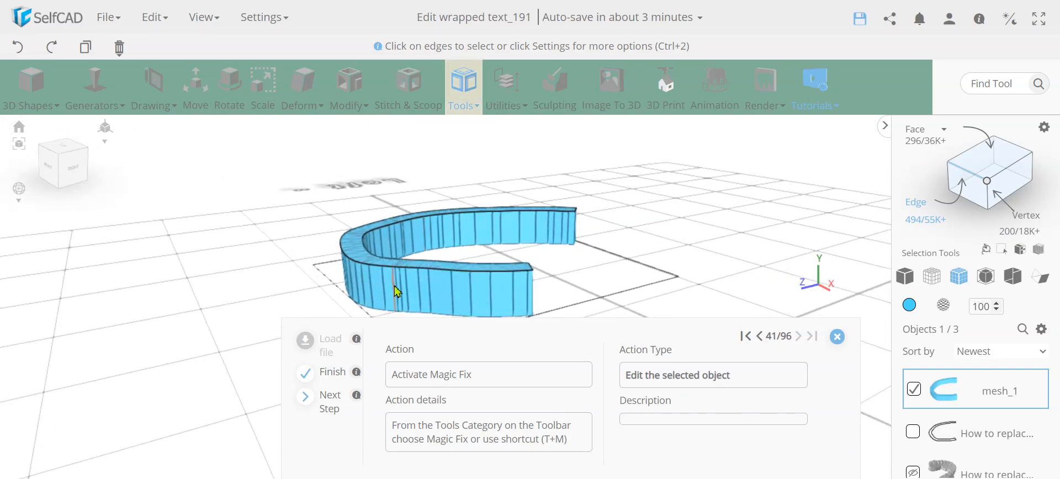
{"action": "scroll", "coordinate": [401, 278], "scroll_direction": "up", "scroll_amount": 2}
{"action": "mouse_move", "coordinate": [392, 265]}
{"action": "left_mouse_down"}
{"action": "mouse_move", "coordinate": [424, 269]}
{"action": "mouse_move", "coordinate": [393, 279]}
{"action": "left_mouse_up"}
{"action": "scroll", "coordinate": [400, 282], "scroll_direction": "up", "scroll_amount": 3}
{"action": "scroll", "coordinate": [400, 298], "scroll_direction": "down", "scroll_amount": 5}
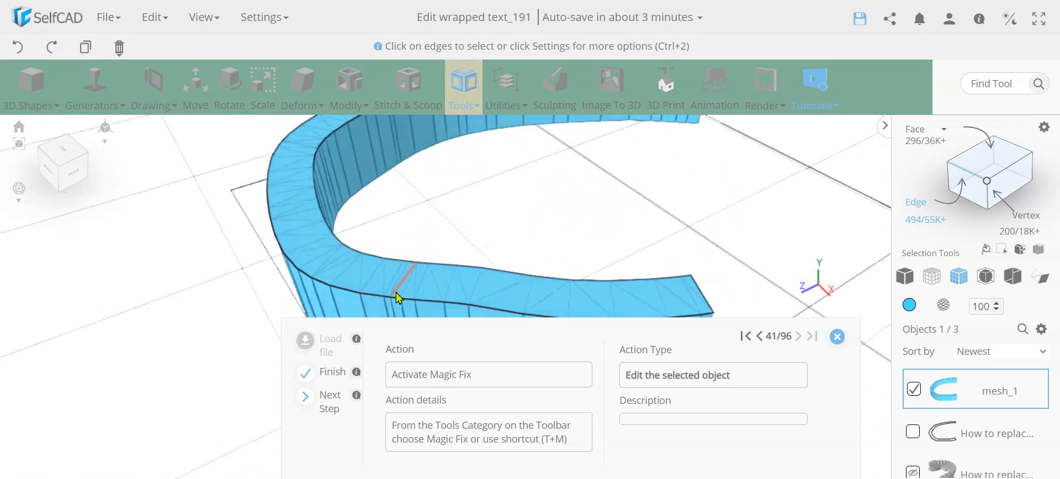
{"action": "scroll", "coordinate": [391, 299], "scroll_direction": "down", "scroll_amount": 2}
{"action": "left_click_drag", "start_coordinate": [393, 298], "coordinate": [419, 259]}
{"action": "right_click_drag", "start_coordinate": [552, 314], "coordinate": [577, 255]}
{"action": "left_click_drag", "start_coordinate": [578, 260], "coordinate": [452, 231]}
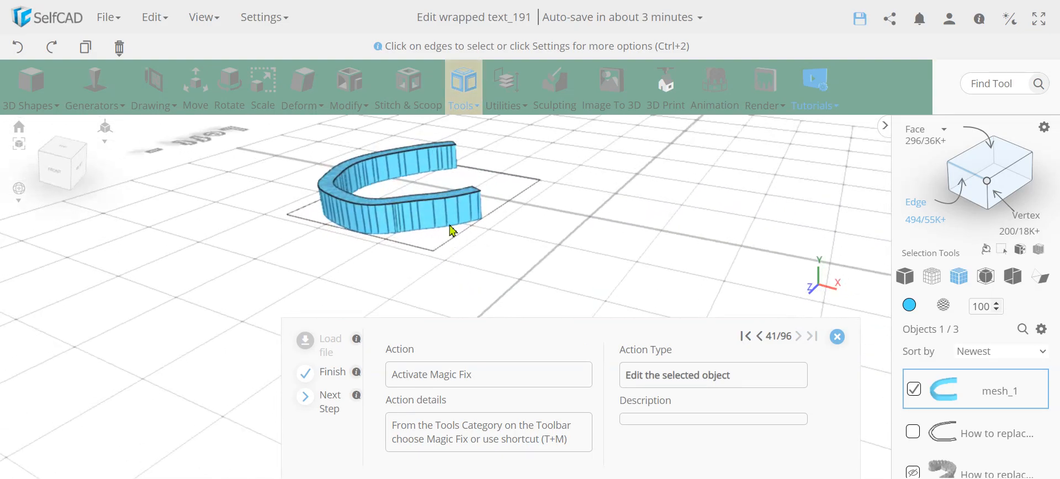
Apply Magic Fix to the band with a Detail Level of 100.
{"action": "left_click", "coordinate": [472, 102]}
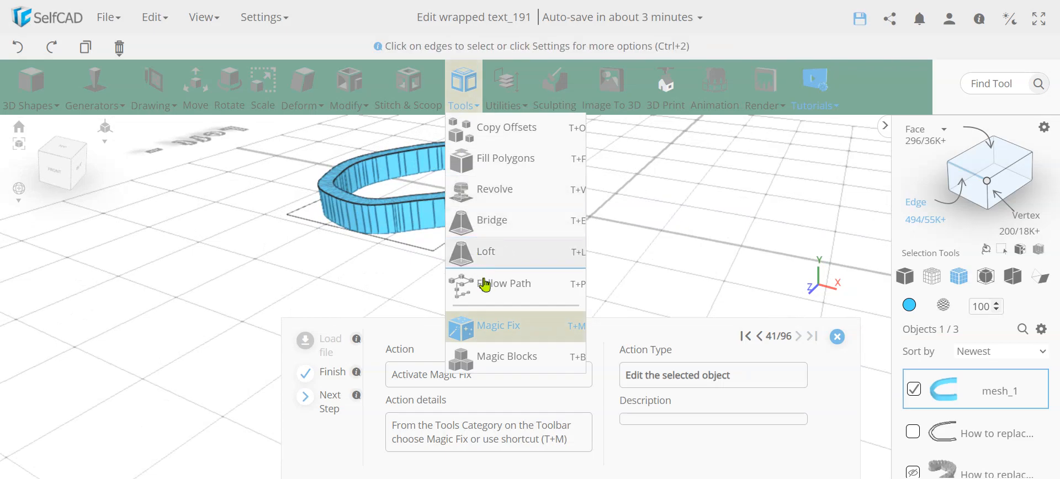
{"action": "left_click", "coordinate": [506, 332]}
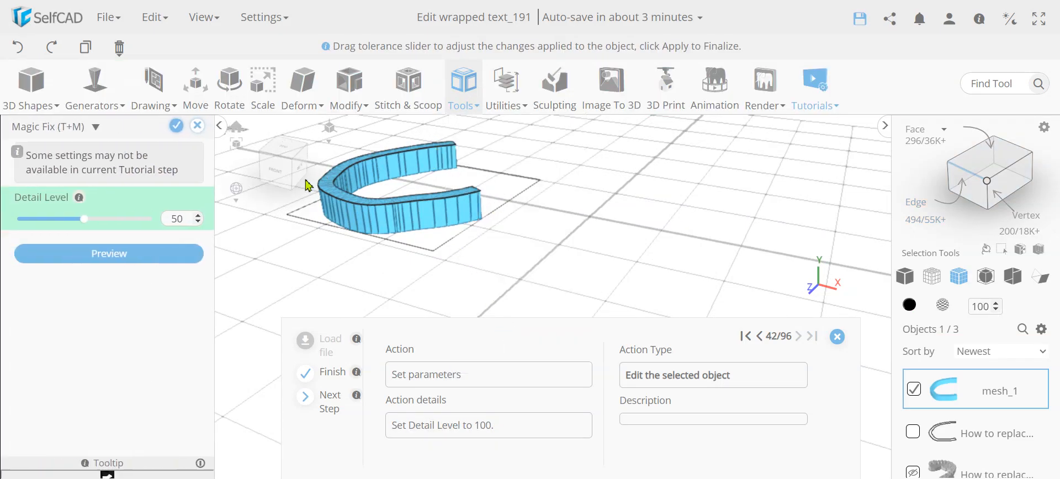
{"action": "left_click_drag", "start_coordinate": [84, 218], "coordinate": [173, 212]}
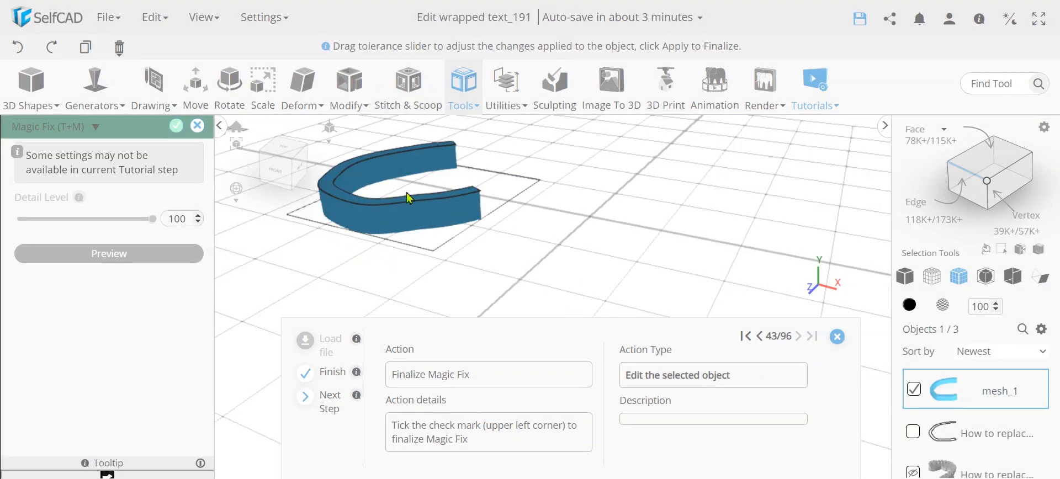
{"action": "left_click", "coordinate": [176, 126]}
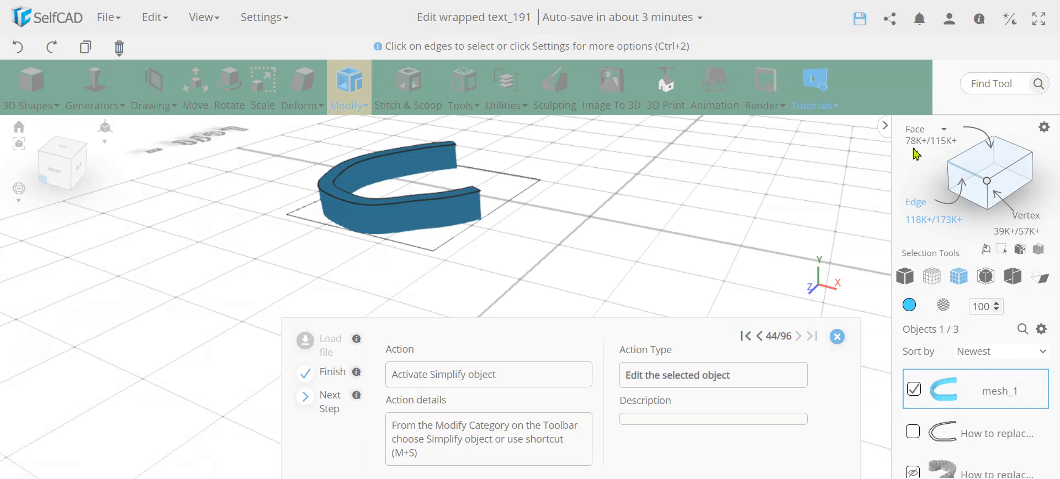
Simplify the band's dense mesh with Simplify Object at an Intensity of 5.
{"action": "scroll", "coordinate": [407, 225], "scroll_direction": "up", "scroll_amount": 5}
{"action": "scroll", "coordinate": [398, 215], "scroll_direction": "down", "scroll_amount": 5}
{"action": "left_click", "coordinate": [340, 98]}
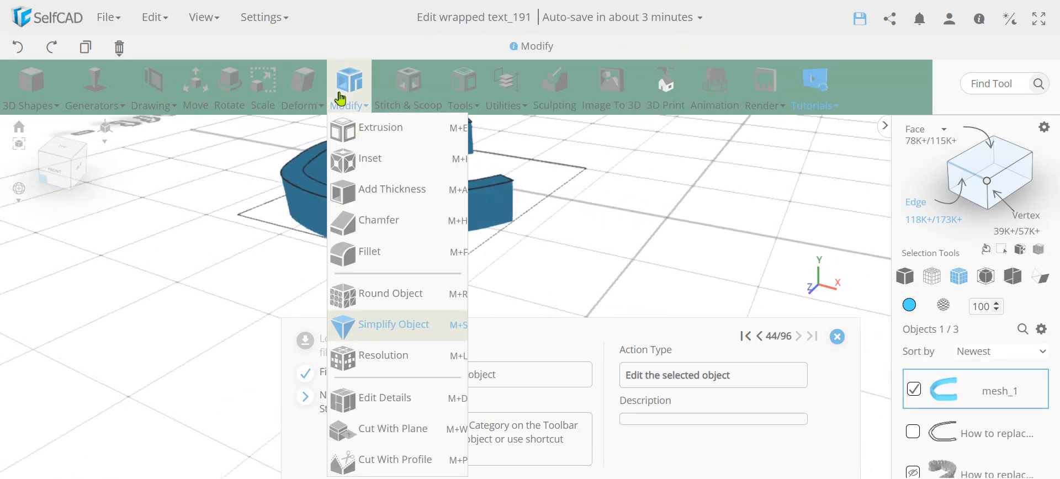
{"action": "left_click", "coordinate": [405, 330]}
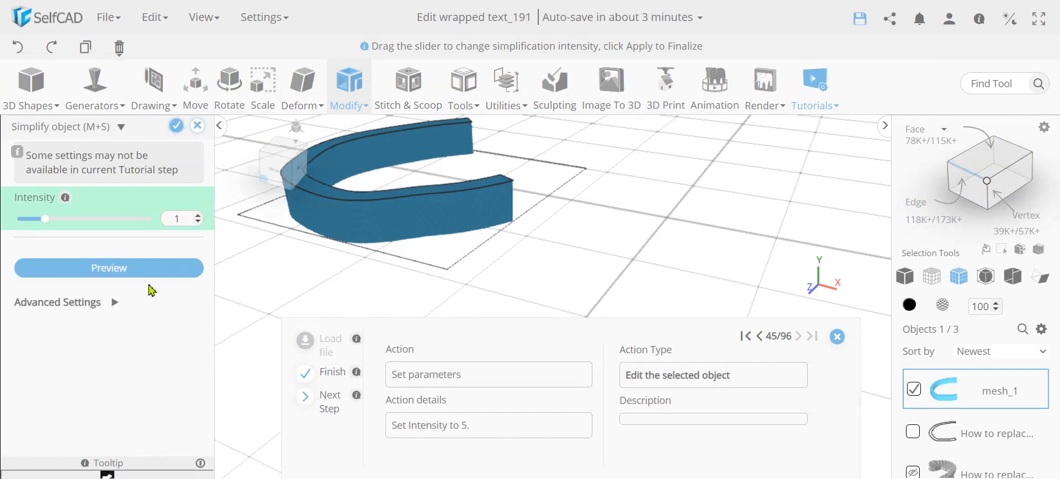
{"action": "left_click_drag", "start_coordinate": [46, 219], "coordinate": [153, 218]}
{"action": "left_click", "coordinate": [176, 126]}
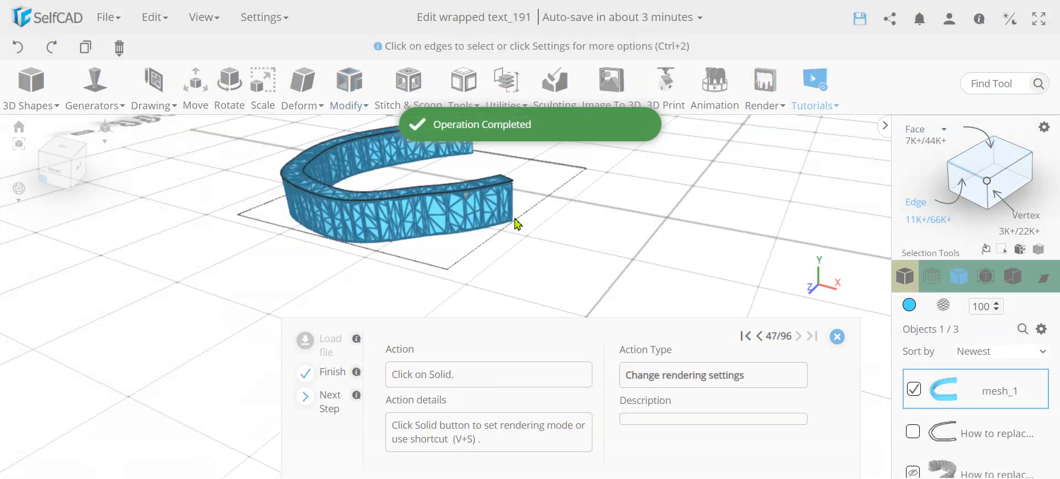
Return the rendering to Solid mode and show the hidden dental model.
{"action": "left_click", "coordinate": [905, 277]}
{"action": "left_click_drag", "start_coordinate": [367, 211], "coordinate": [597, 248]}
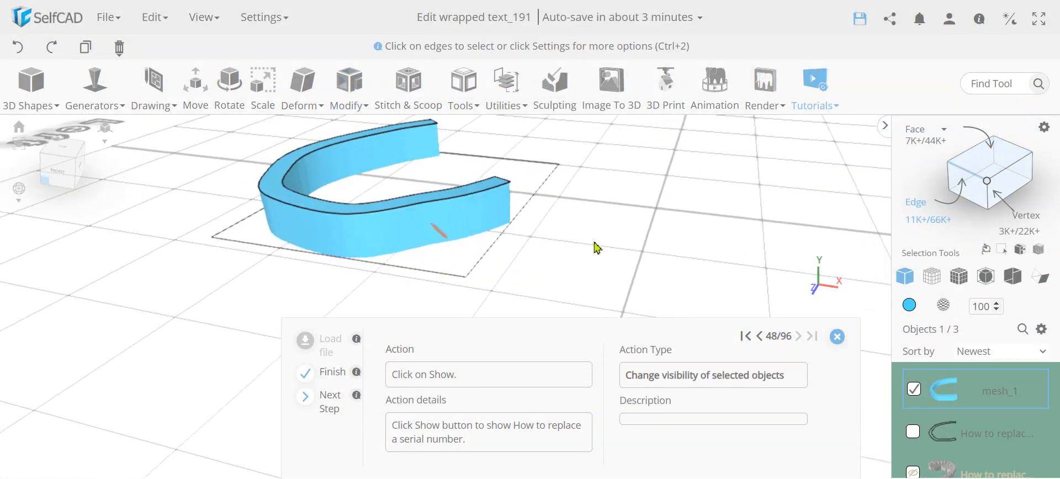
{"action": "left_click", "coordinate": [913, 473]}
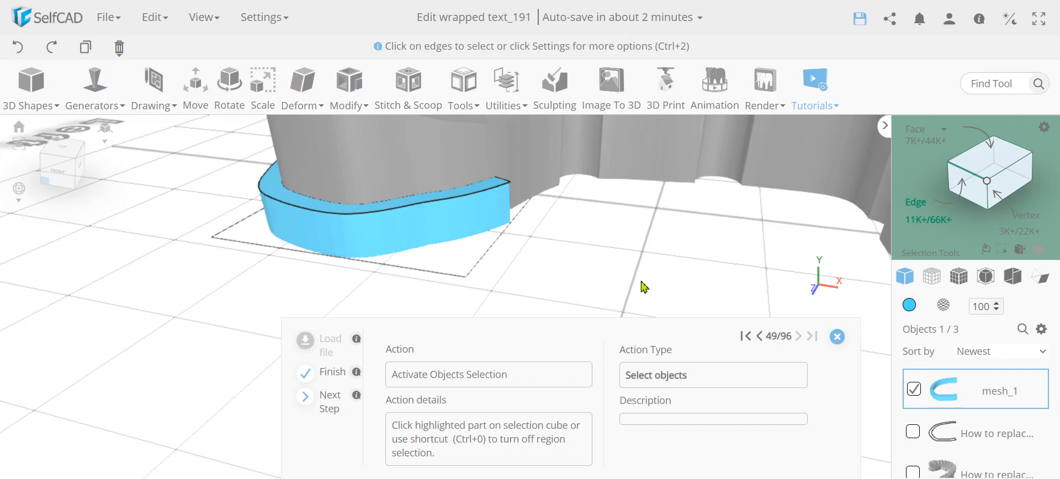
Turn off edge selection and select the dental model instead of mesh_1.
{"action": "left_click", "coordinate": [915, 205]}
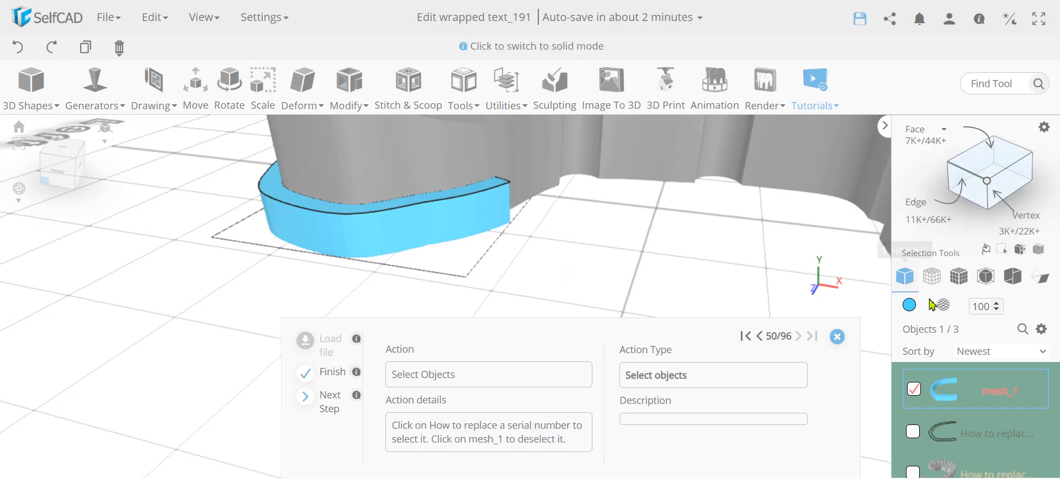
{"action": "left_click", "coordinate": [913, 392]}
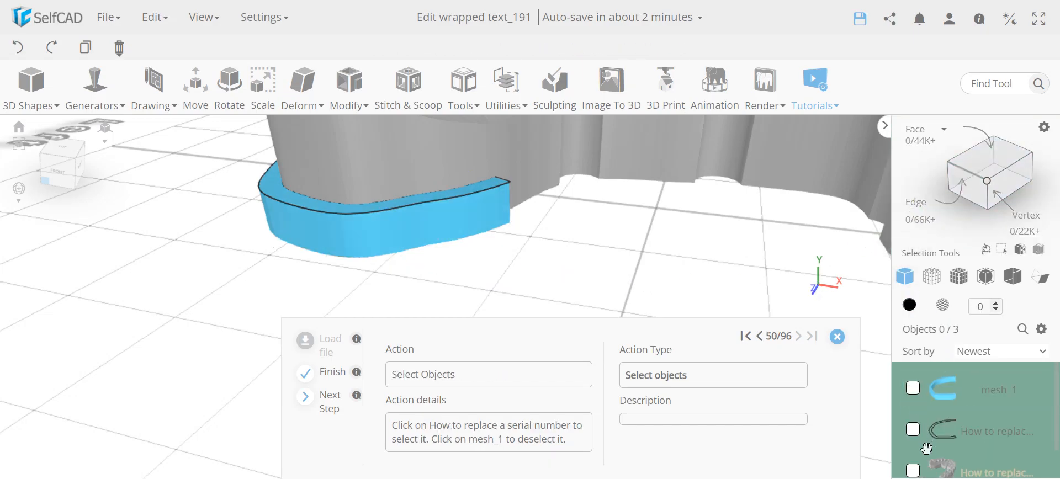
{"action": "left_click", "coordinate": [913, 470]}
Recolor the dental model to the band's blue, #4ad7ff, by sampling the color from the band.
{"action": "scroll", "coordinate": [528, 232], "scroll_direction": "down", "scroll_amount": 5}
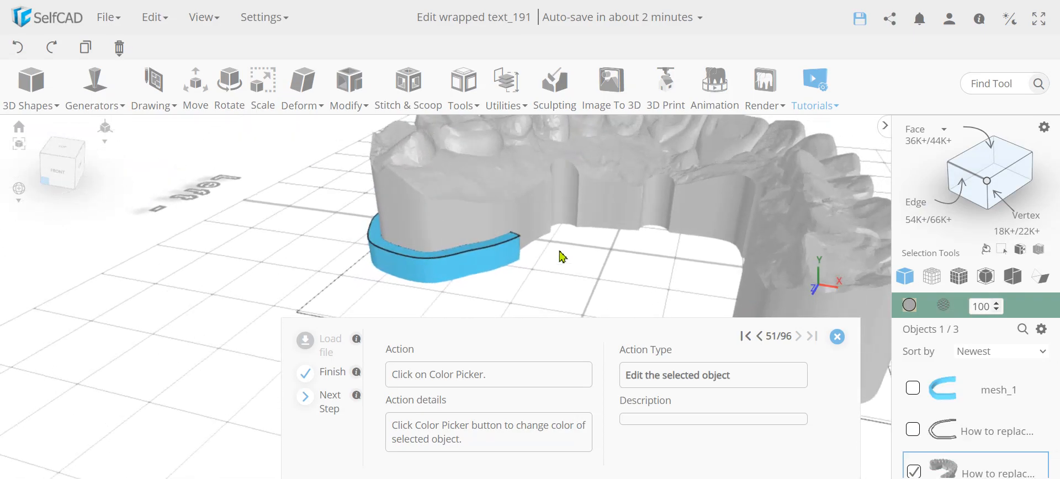
{"action": "scroll", "coordinate": [561, 257], "scroll_direction": "down", "scroll_amount": 5}
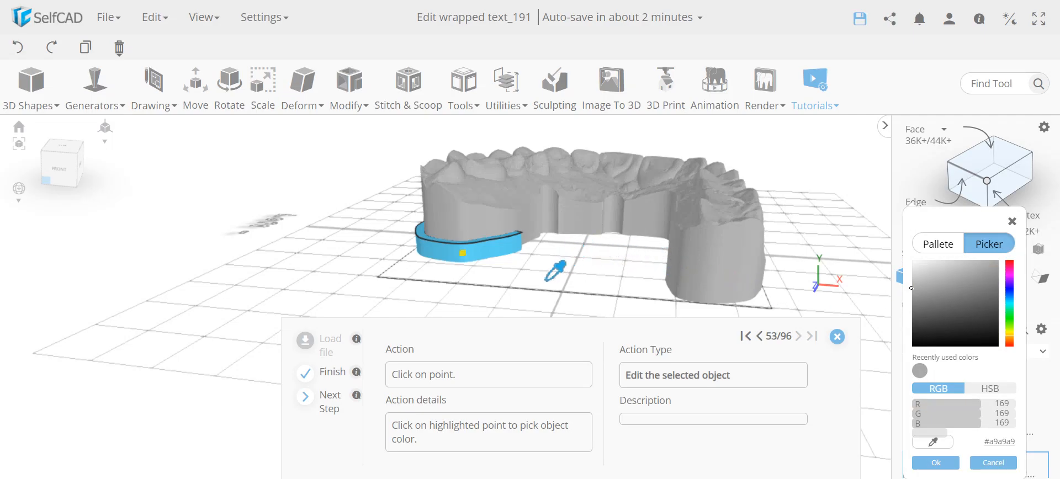
{"action": "left_click", "coordinate": [462, 254]}
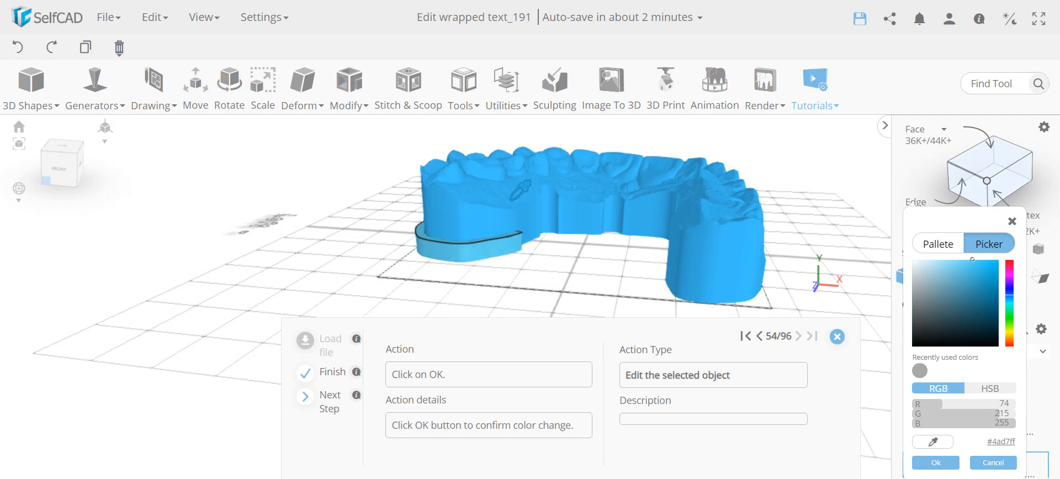
{"action": "left_click", "coordinate": [937, 463]}
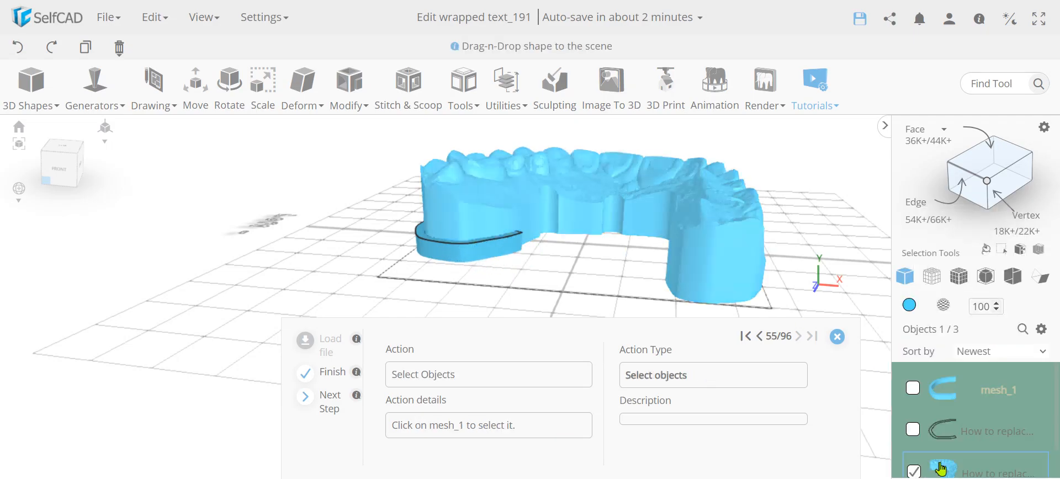
Subtract mesh_1 from the dental model using the Stitch & Scoop Difference operation.
{"action": "left_click", "coordinate": [913, 390]}
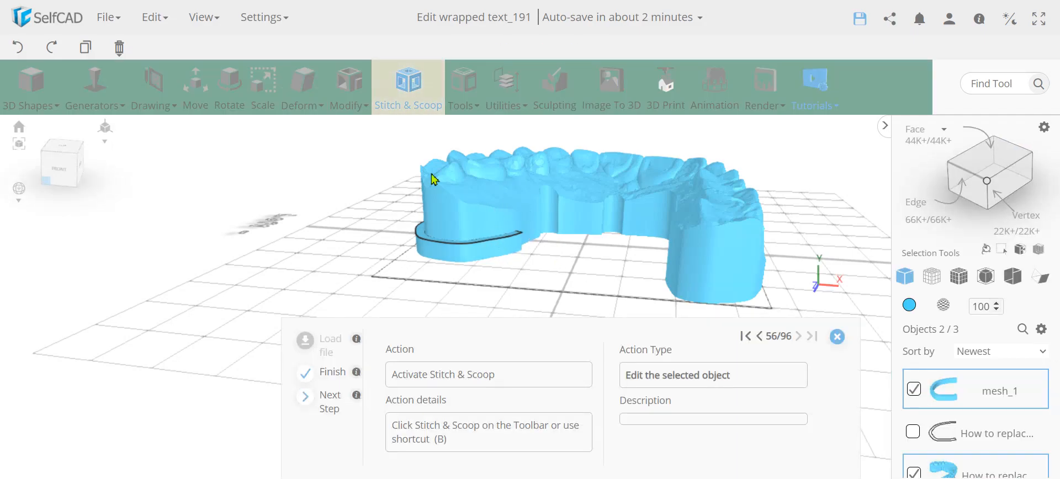
{"action": "left_click", "coordinate": [412, 95]}
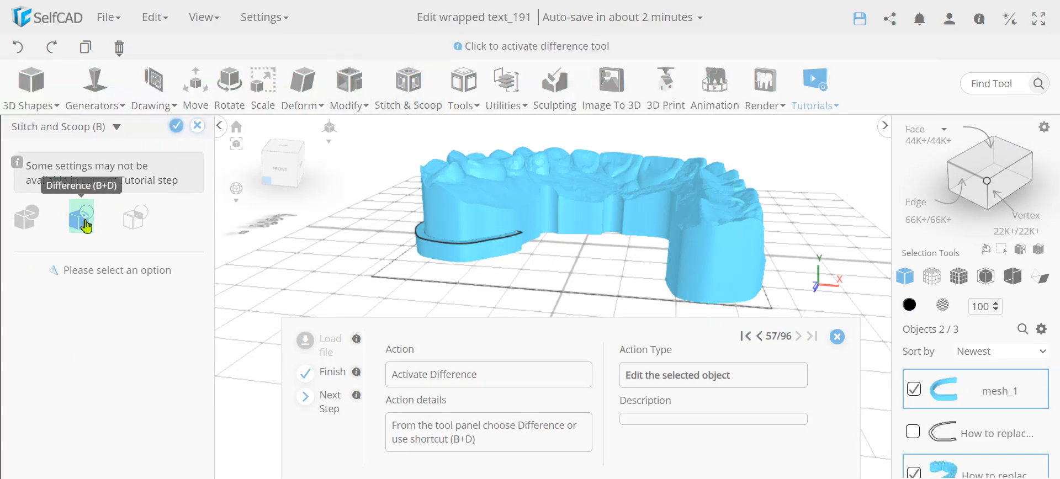
{"action": "left_click", "coordinate": [82, 216]}
{"action": "left_click", "coordinate": [68, 293]}
{"action": "left_click", "coordinate": [26, 330]}
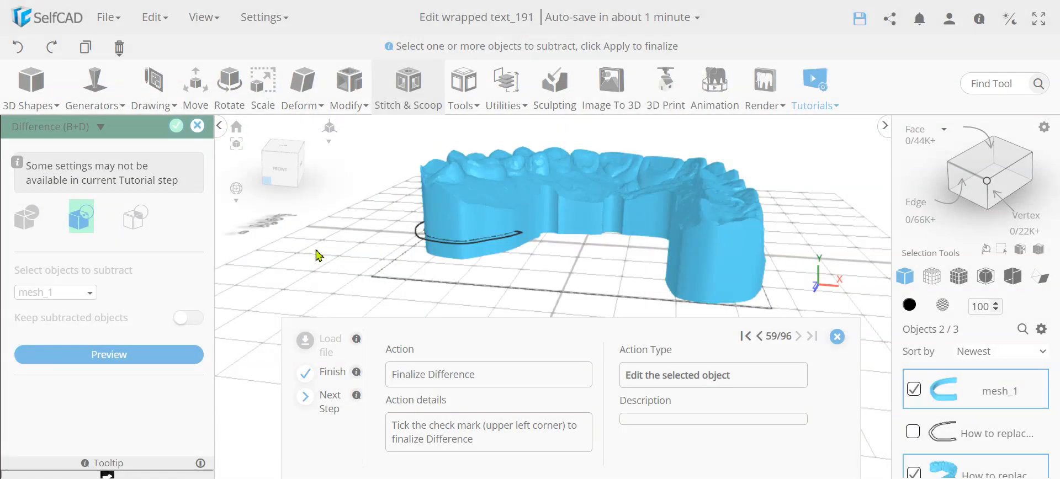
{"action": "left_click", "coordinate": [176, 132]}
Examine the trimmed base of the dental model and the outline profile around it from several angles.
{"action": "scroll", "coordinate": [524, 242], "scroll_direction": "up", "scroll_amount": 5}
{"action": "scroll", "coordinate": [522, 236], "scroll_direction": "up", "scroll_amount": 5}
{"action": "left_click_drag", "start_coordinate": [522, 234], "coordinate": [364, 261]}
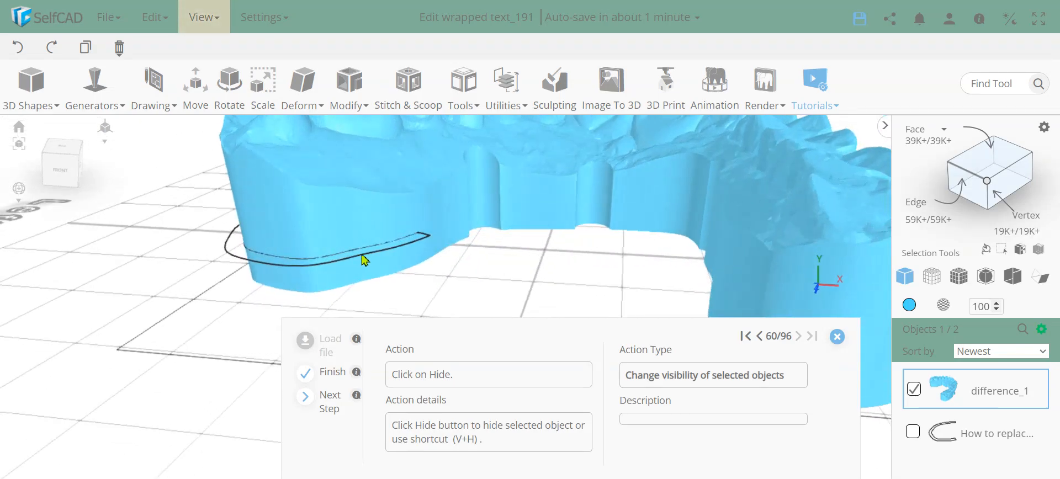
{"action": "left_click_drag", "start_coordinate": [278, 267], "coordinate": [362, 254]}
{"action": "left_click_drag", "start_coordinate": [284, 298], "coordinate": [405, 254]}
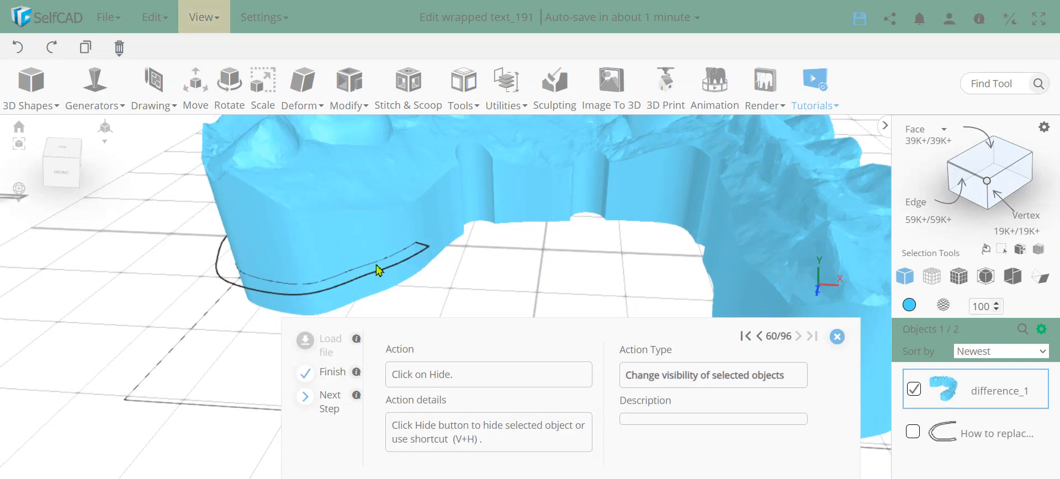
{"action": "left_click_drag", "start_coordinate": [354, 267], "coordinate": [311, 268]}
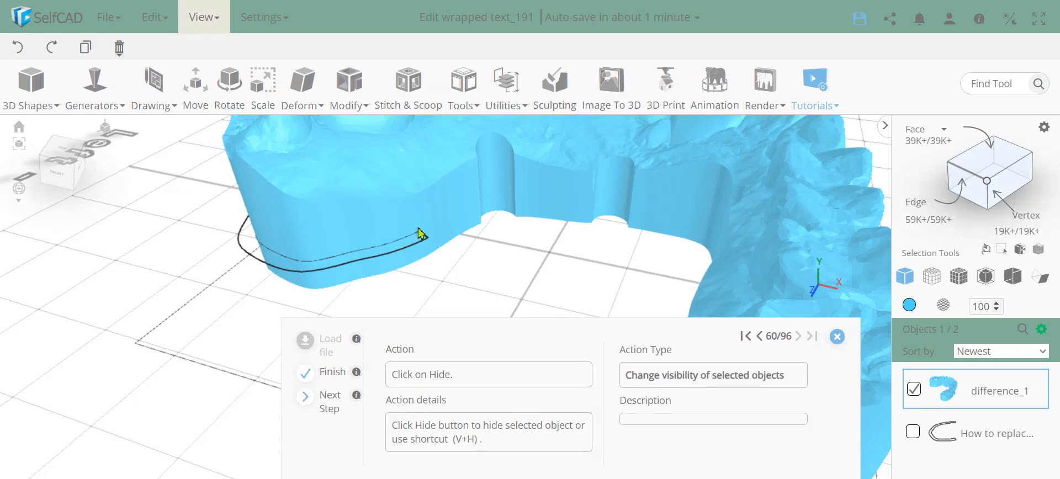
{"action": "right_click_drag", "start_coordinate": [268, 244], "coordinate": [366, 215]}
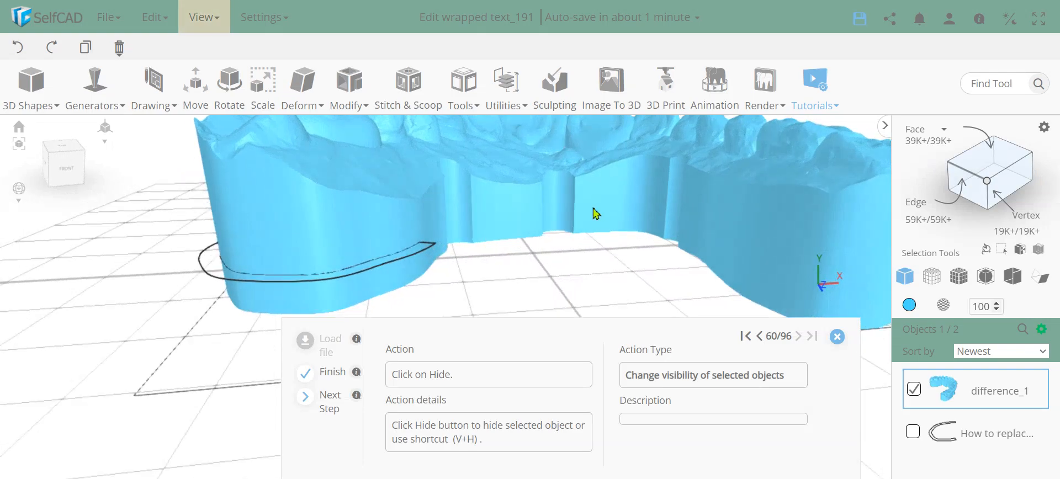
{"action": "right_click_drag", "start_coordinate": [408, 239], "coordinate": [645, 244]}
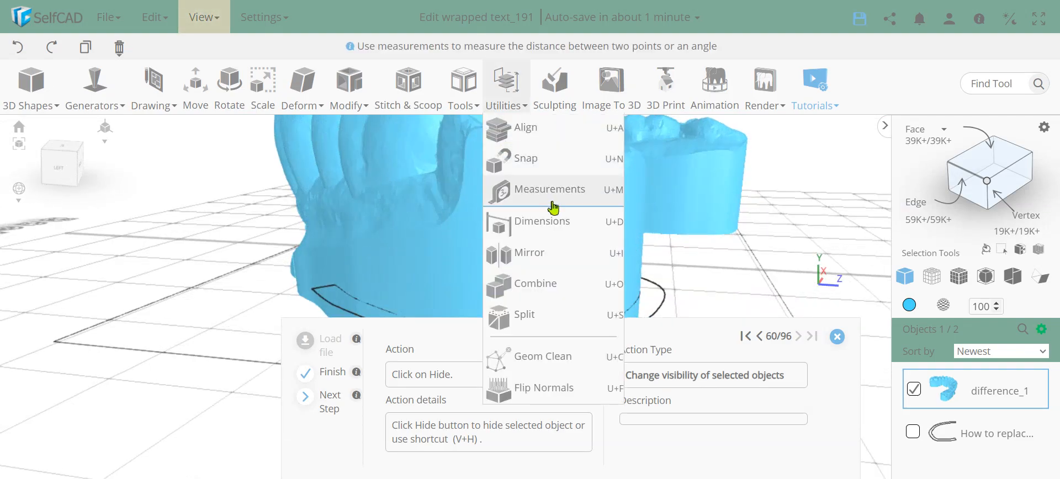
{"action": "right_click_drag", "start_coordinate": [495, 239], "coordinate": [348, 229]}
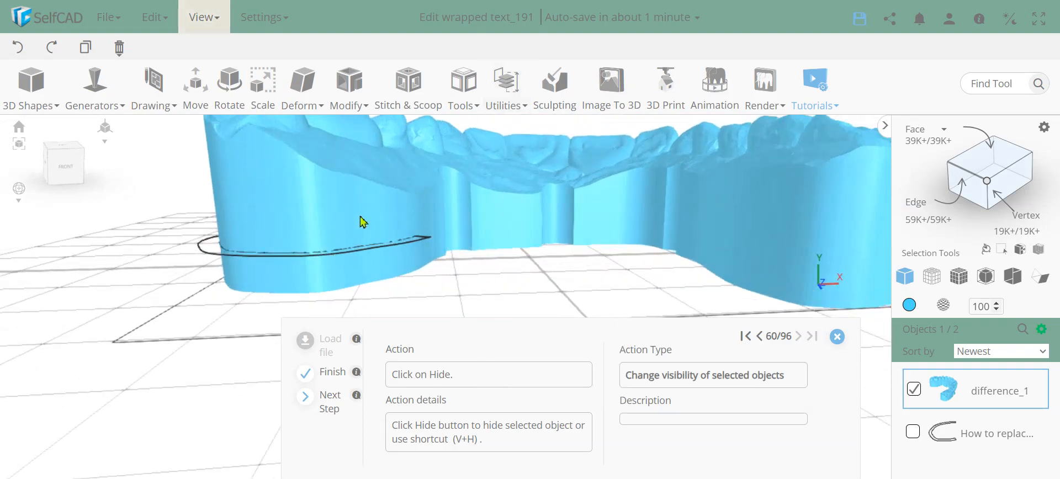
{"action": "right_click_drag", "start_coordinate": [301, 272], "coordinate": [237, 262]}
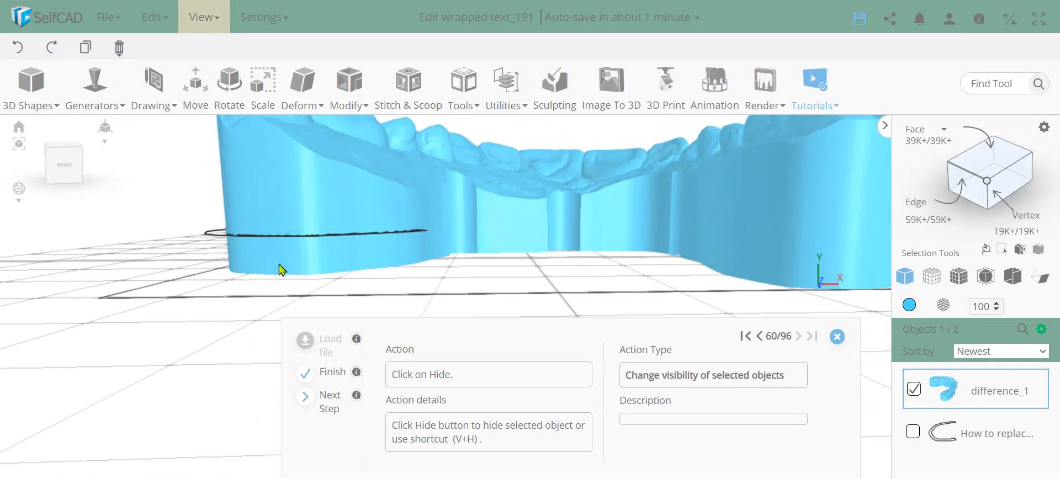
{"action": "right_click_drag", "start_coordinate": [308, 253], "coordinate": [575, 279]}
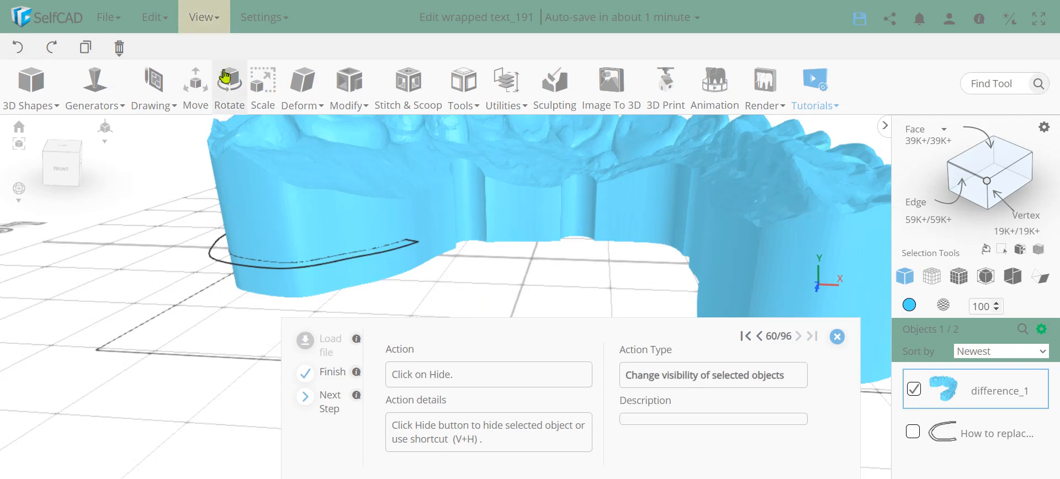
Hide the trimmed dental model difference_1 and select the outline profile instead.
{"action": "left_click", "coordinate": [203, 23]}
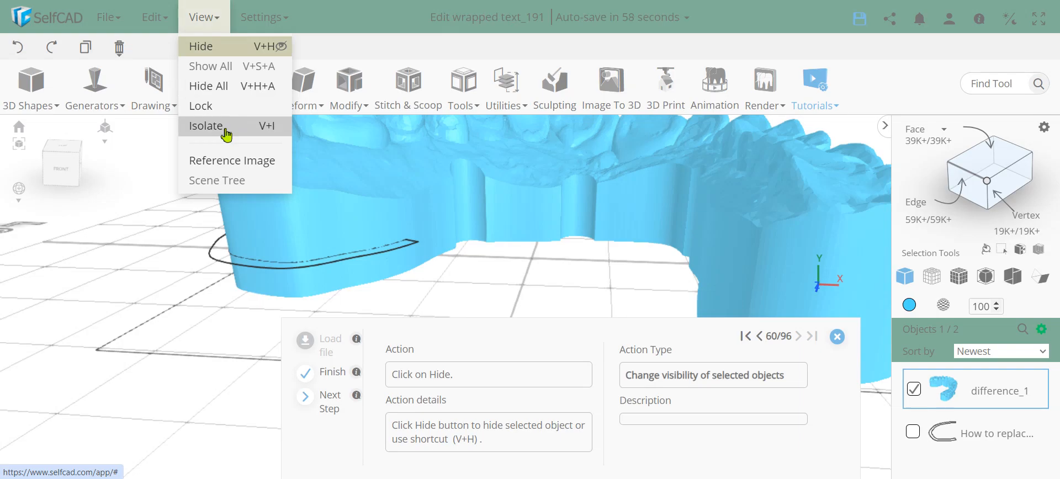
{"action": "left_click", "coordinate": [224, 128]}
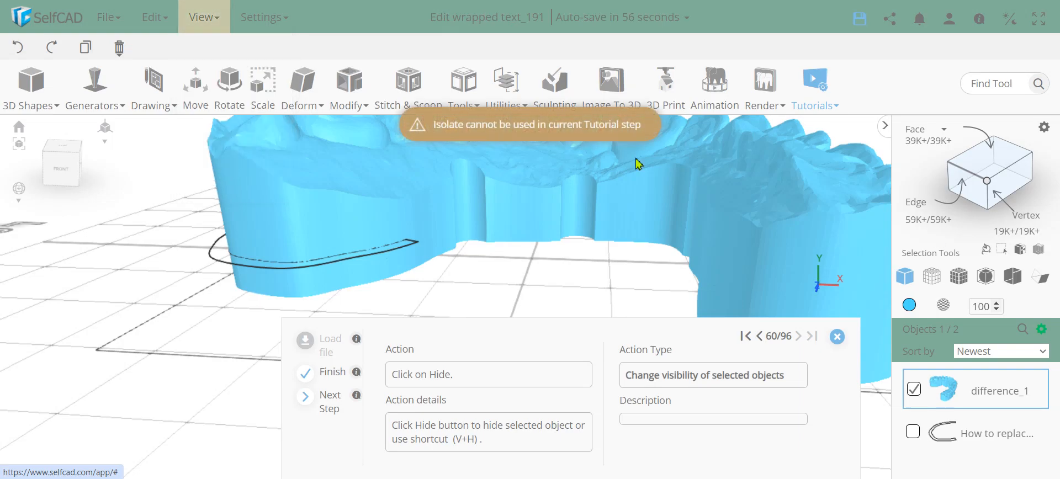
{"action": "left_click", "coordinate": [1043, 329]}
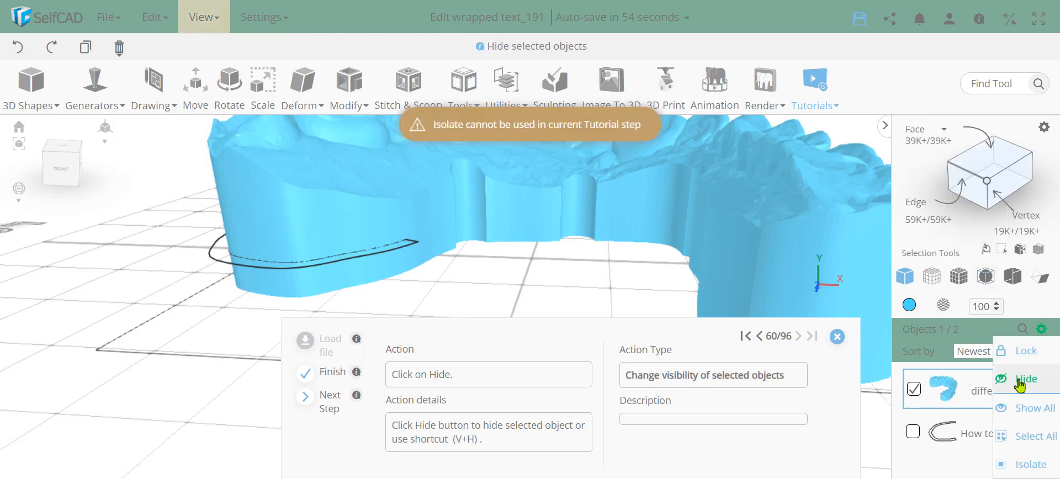
{"action": "left_click", "coordinate": [1019, 381]}
{"action": "left_click_drag", "start_coordinate": [481, 226], "coordinate": [425, 271]}
{"action": "left_click", "coordinate": [913, 430]}
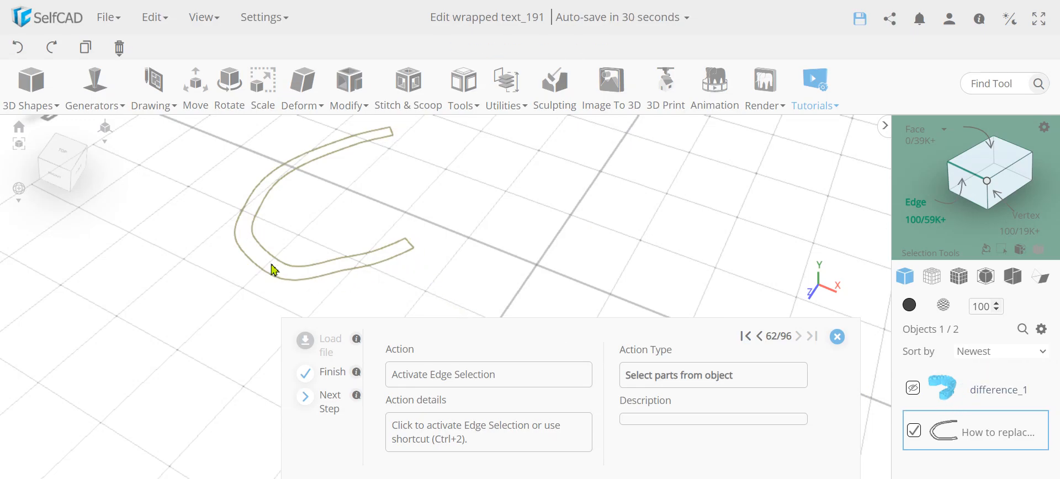
Delete the short edges that join the inner and outer curves at both ends of the outline profile.
{"action": "left_click", "coordinate": [962, 183]}
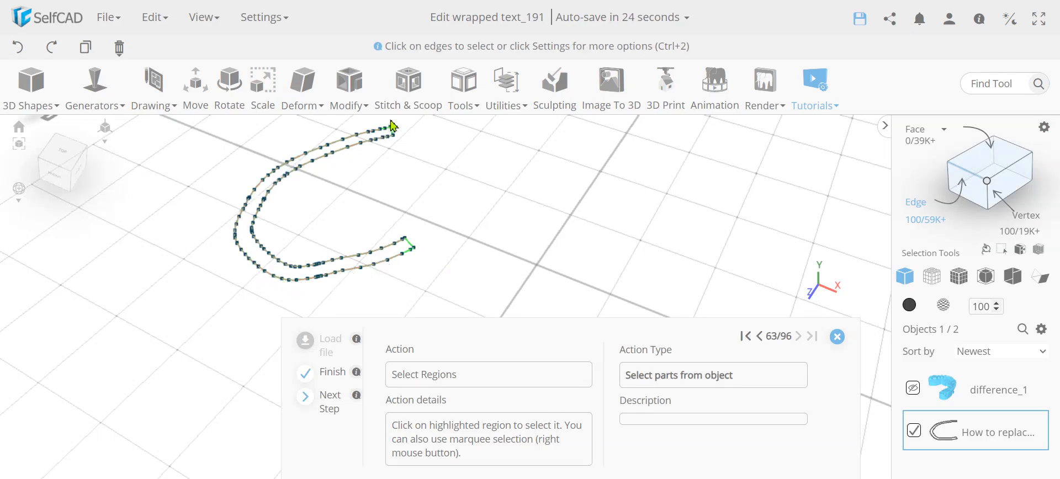
{"action": "left_click", "coordinate": [411, 247]}
{"action": "left_click", "coordinate": [411, 250]}
{"action": "left_click", "coordinate": [394, 132]}
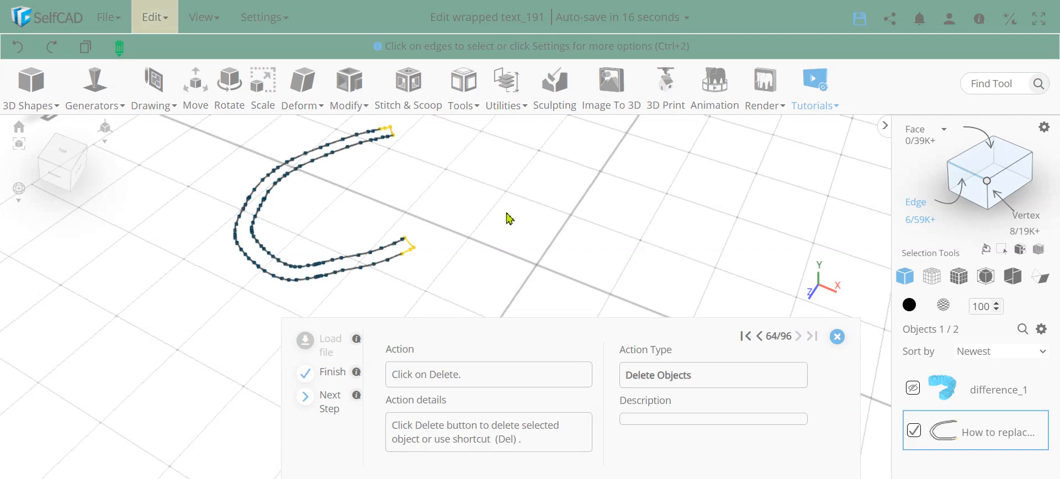
{"action": "key", "text": "Delete"}
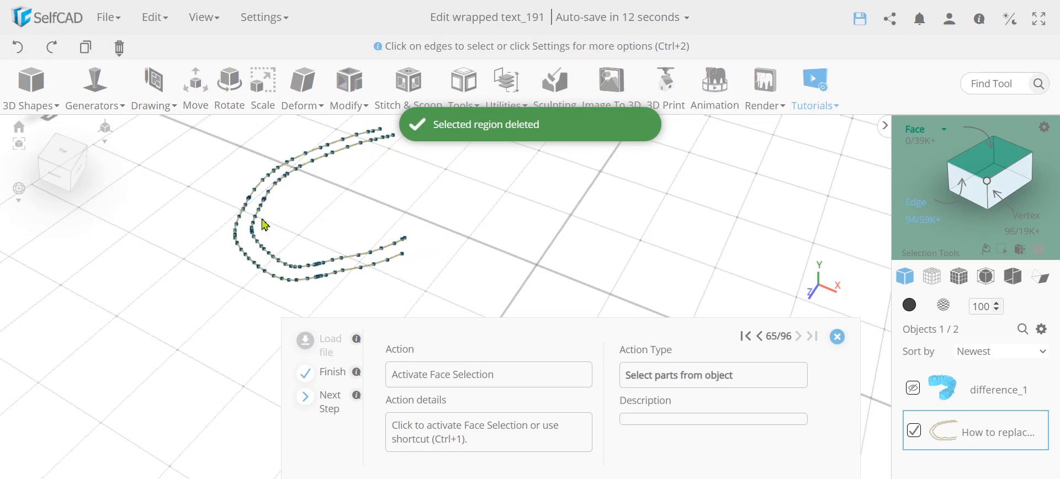
Delete the outer curve of the profile using face selection, keeping only the inner curve.
{"action": "left_click", "coordinate": [990, 163]}
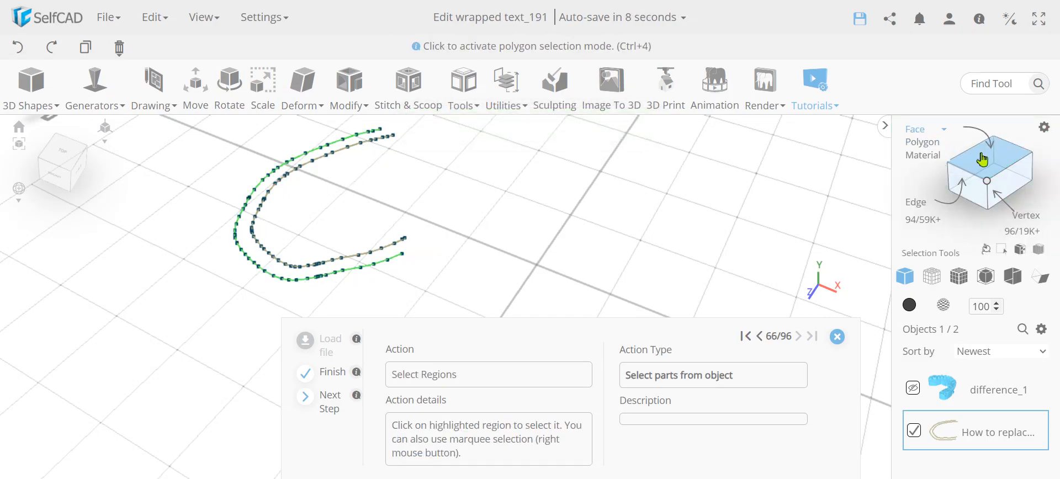
{"action": "left_click", "coordinate": [375, 274]}
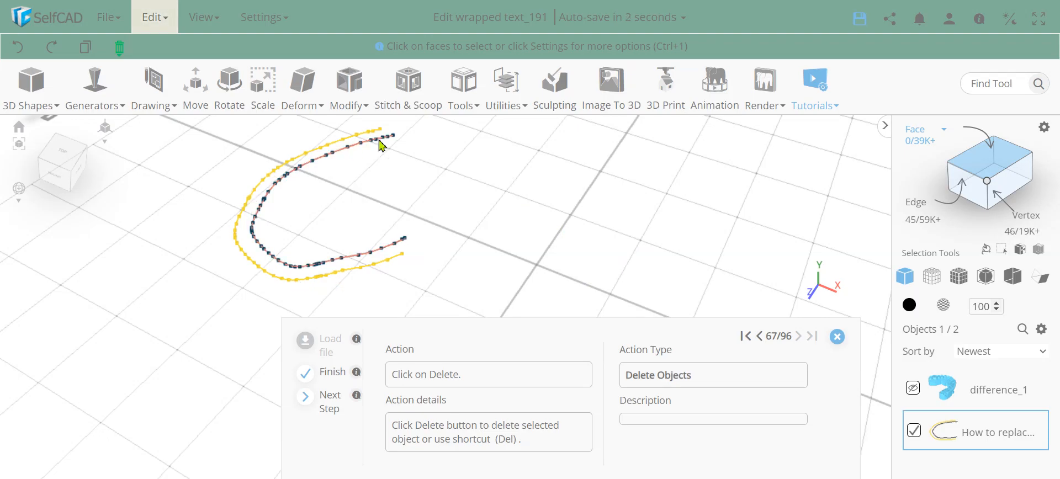
{"action": "key", "text": "Delete"}
{"action": "key", "text": "Return"}
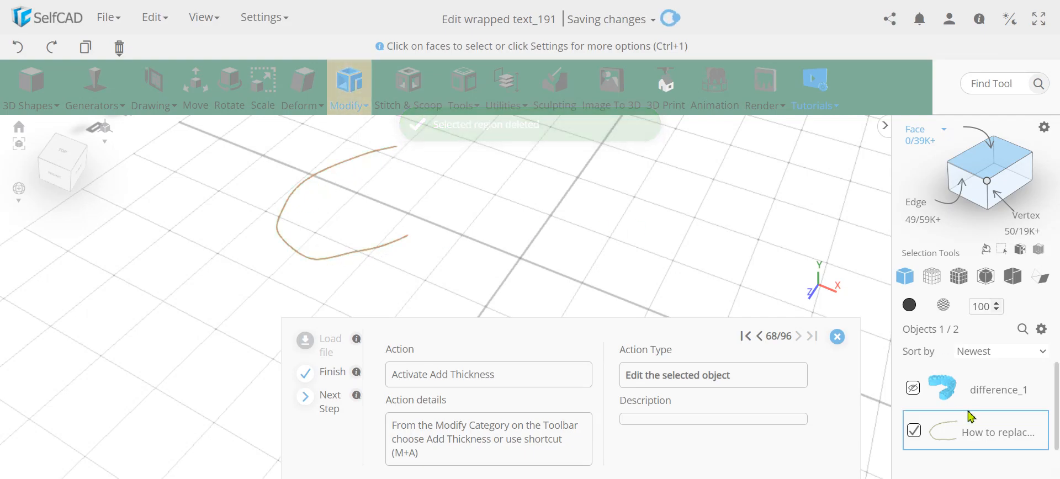
Start Add Thickness on the remaining profile curve and turn off Add Connections.
{"action": "left_click", "coordinate": [356, 101]}
{"action": "left_click", "coordinate": [356, 191]}
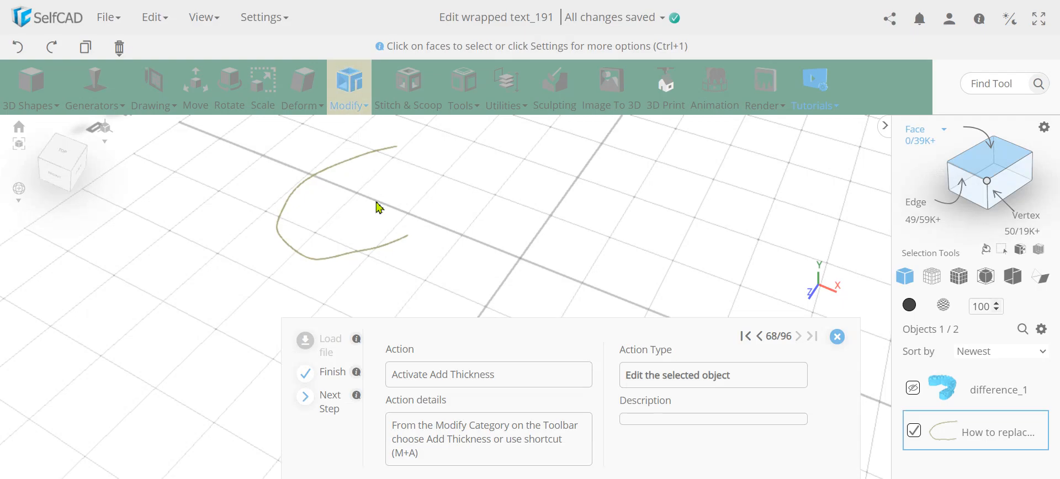
{"action": "left_click", "coordinate": [349, 102]}
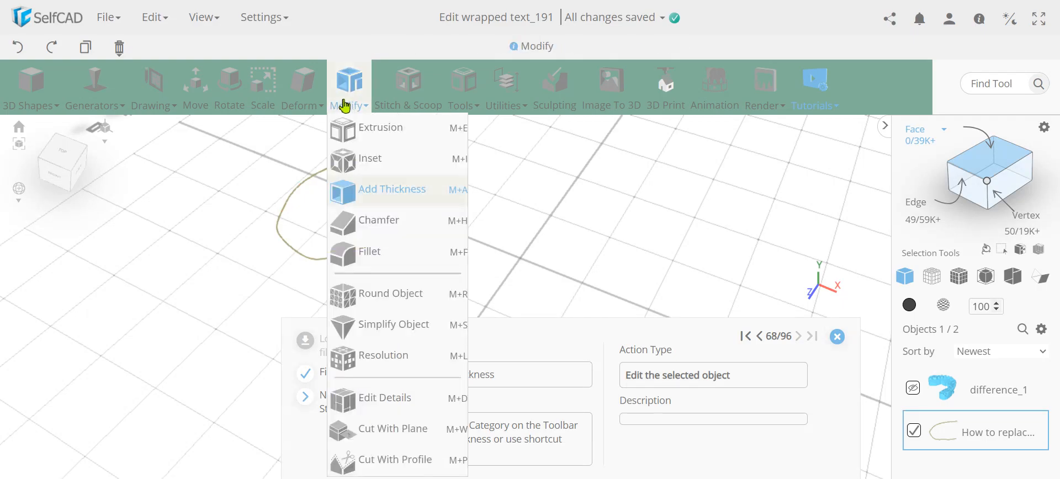
{"action": "left_click", "coordinate": [374, 193]}
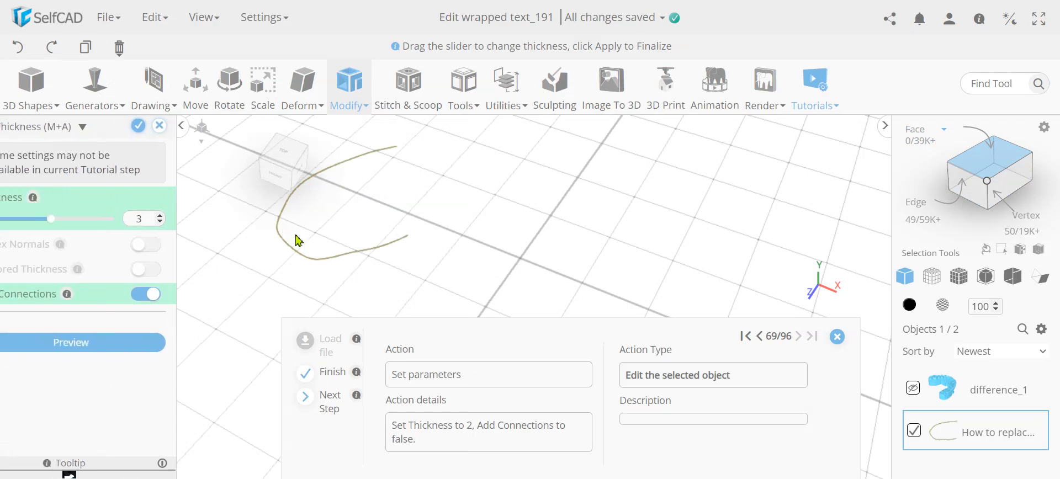
{"action": "right_click_drag", "start_coordinate": [441, 208], "coordinate": [627, 209]}
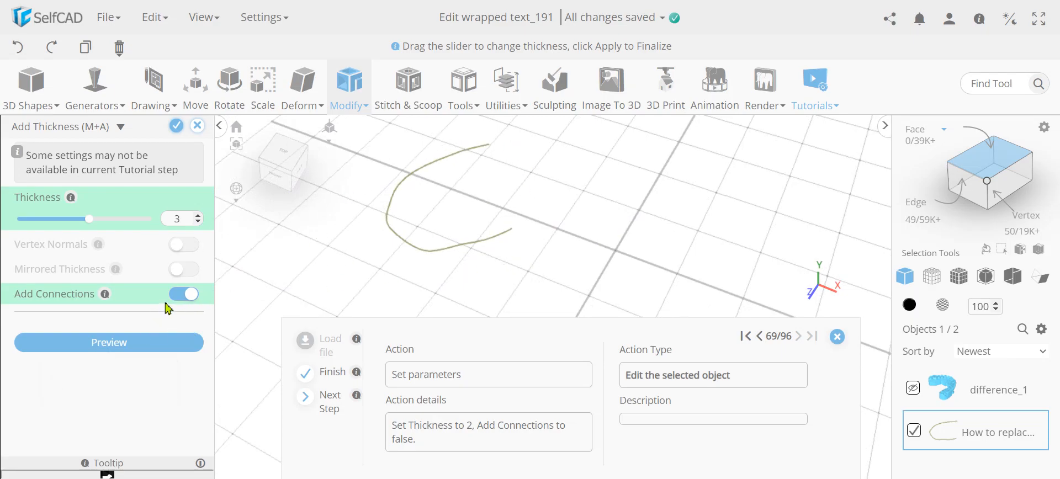
{"action": "left_click", "coordinate": [185, 301]}
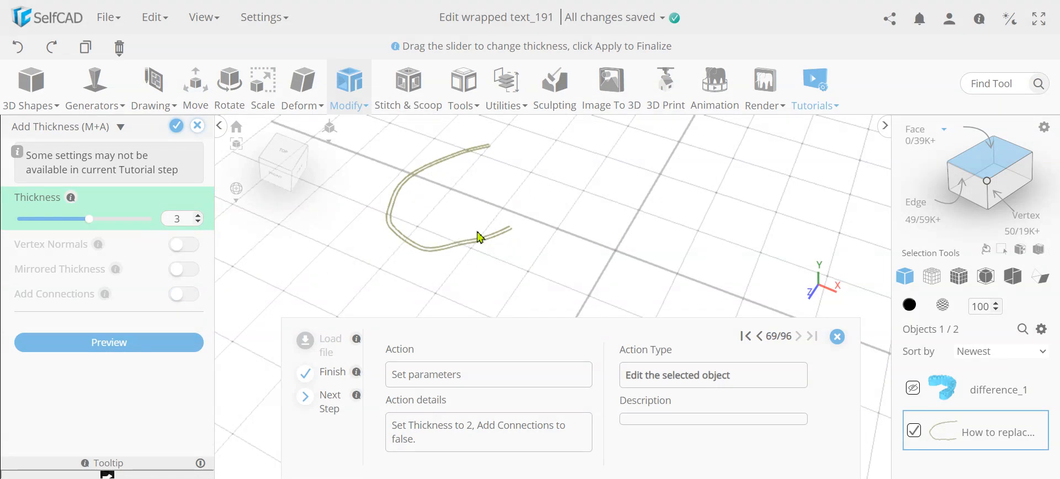
{"action": "scroll", "coordinate": [492, 244], "scroll_direction": "up", "scroll_amount": 3}
{"action": "scroll", "coordinate": [497, 248], "scroll_direction": "down", "scroll_amount": 2}
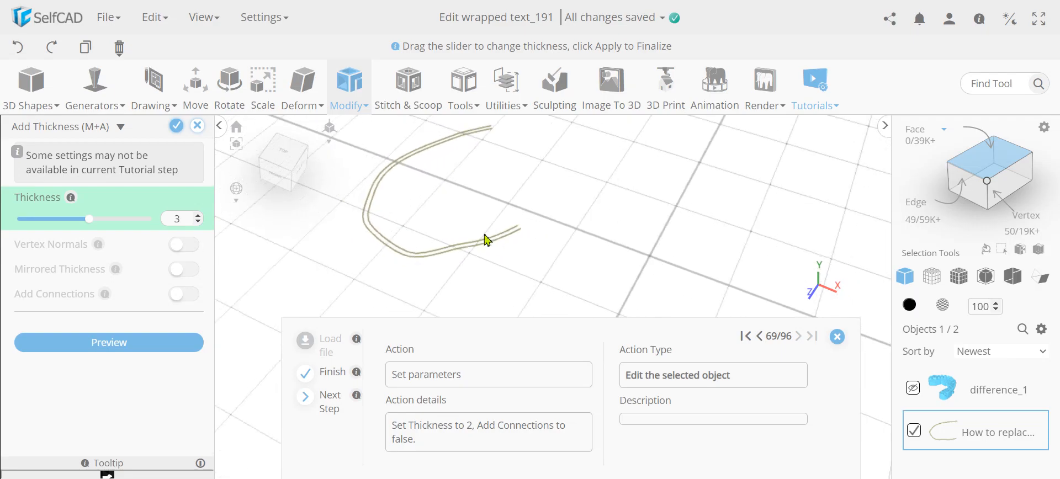
Set the profile curve's thickness to 2 and finalize Add Thickness.
{"action": "double_click", "coordinate": [176, 226]}
{"action": "type", "text": "2"}
{"action": "key", "text": "Return"}
{"action": "scroll", "coordinate": [475, 260], "scroll_direction": "up", "scroll_amount": 4}
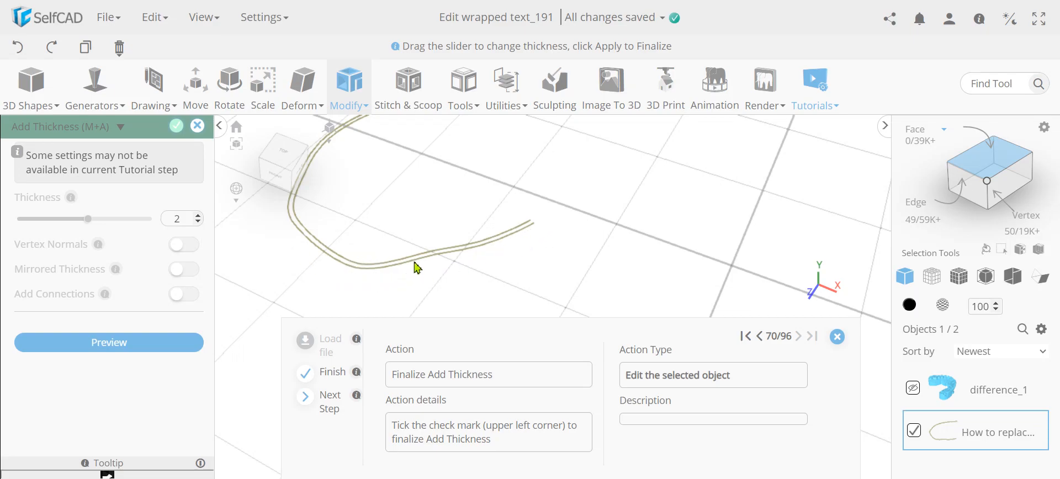
{"action": "scroll", "coordinate": [553, 262], "scroll_direction": "down", "scroll_amount": 2}
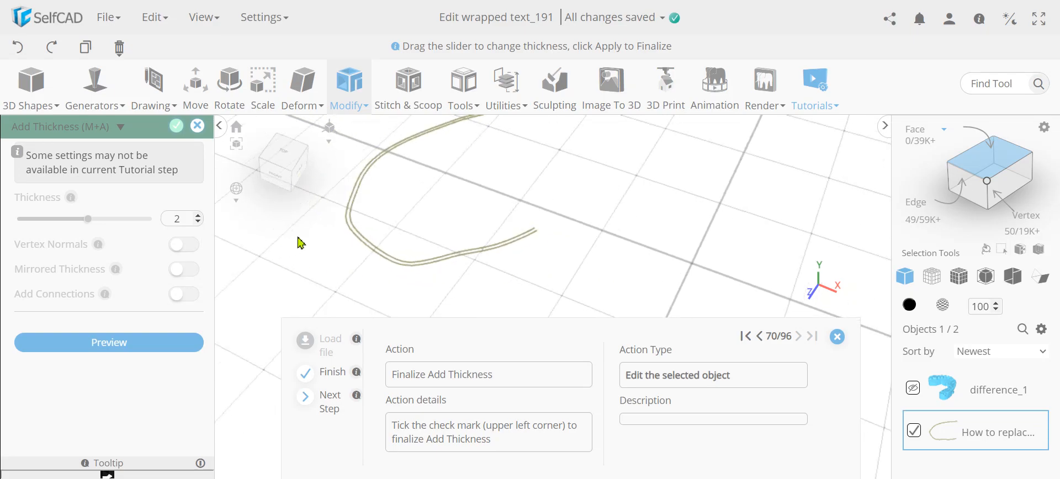
{"action": "scroll", "coordinate": [390, 243], "scroll_direction": "down", "scroll_amount": 2}
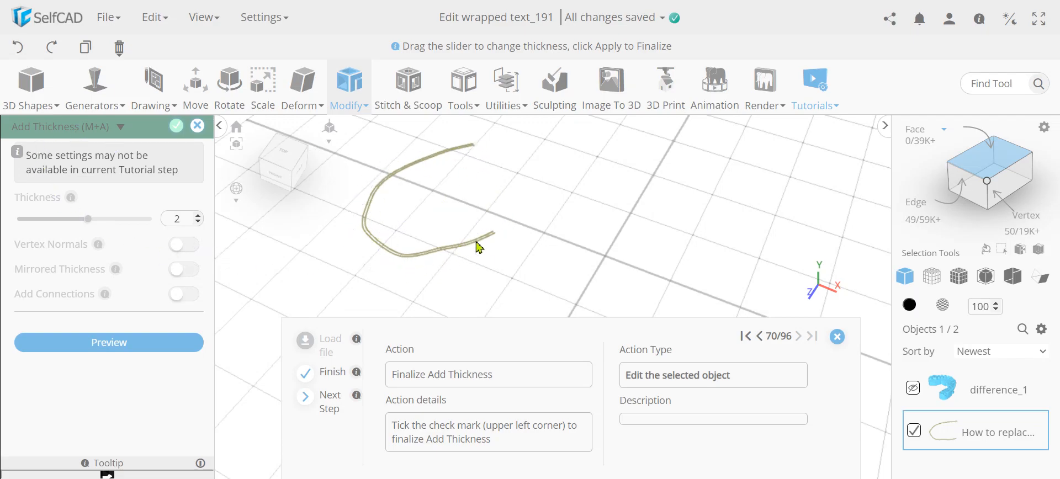
{"action": "left_click_drag", "start_coordinate": [400, 220], "coordinate": [428, 218]}
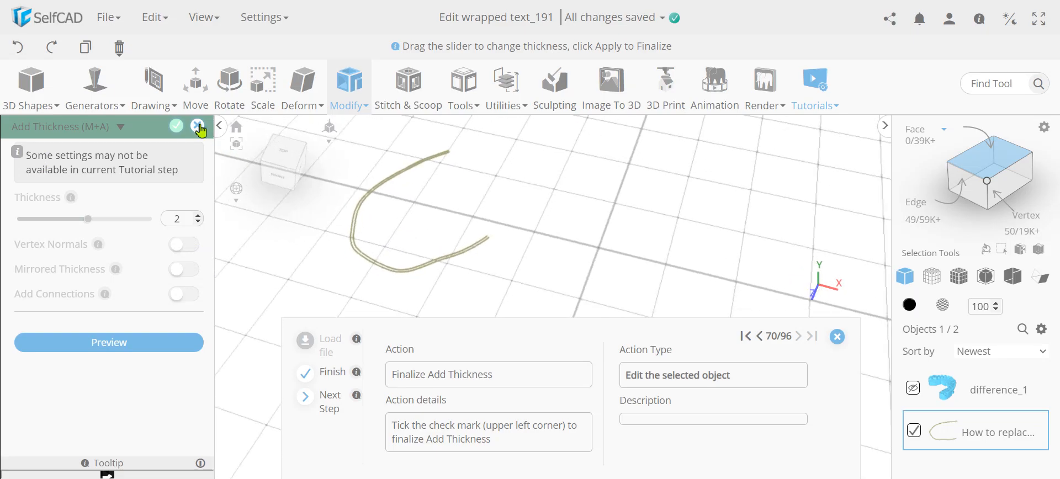
{"action": "left_click", "coordinate": [176, 126]}
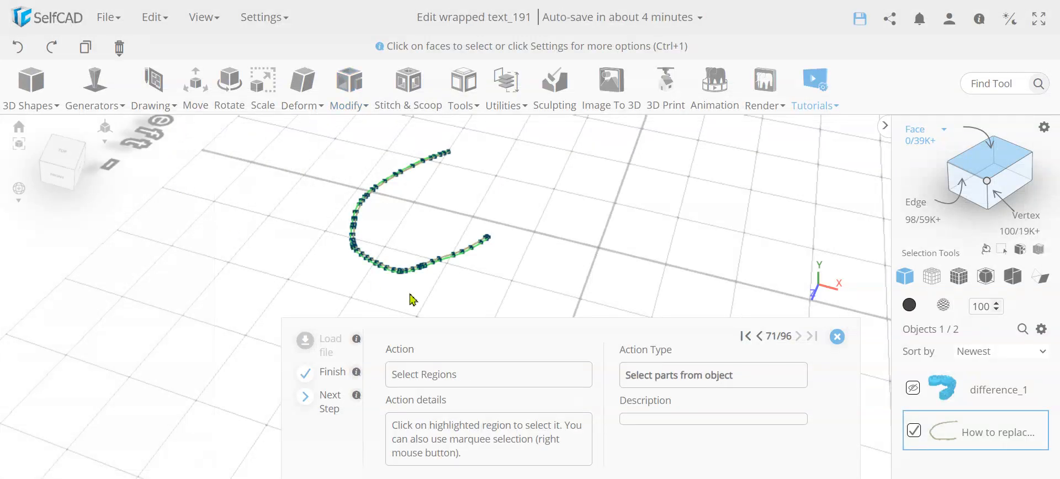
Delete the outer of the two parallel curves in the thickened profile.
{"action": "scroll", "coordinate": [465, 267], "scroll_direction": "up", "scroll_amount": 4}
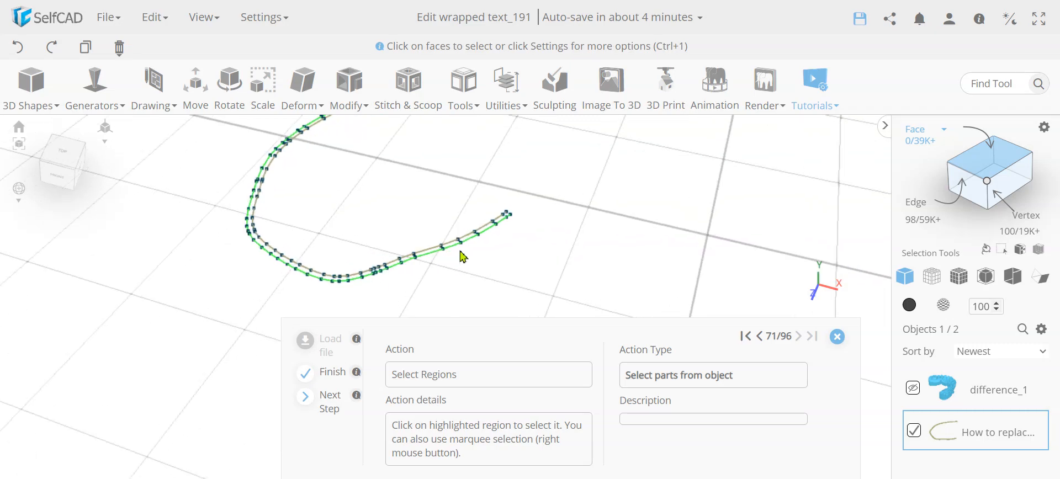
{"action": "left_click", "coordinate": [456, 252]}
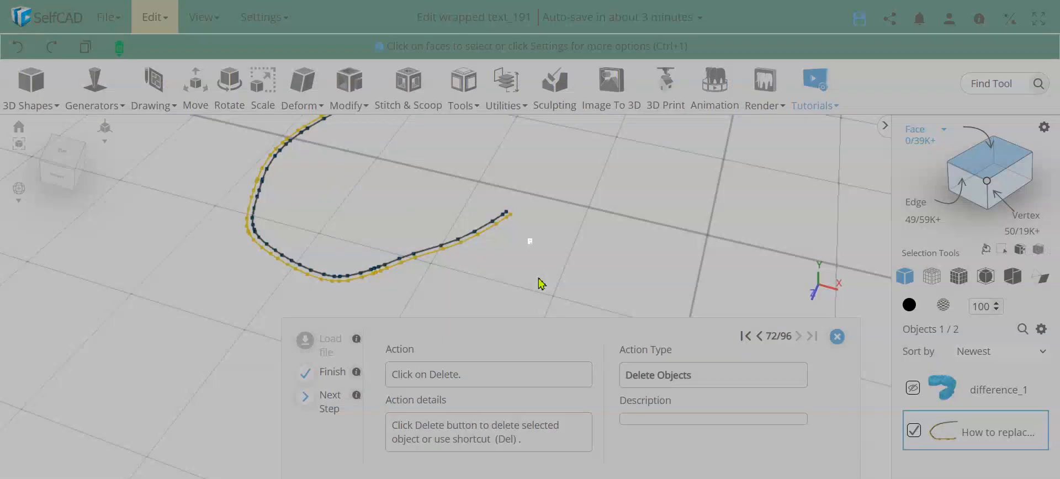
{"action": "key", "text": "Delete"}
{"action": "left_click_drag", "start_coordinate": [541, 281], "coordinate": [539, 245]}
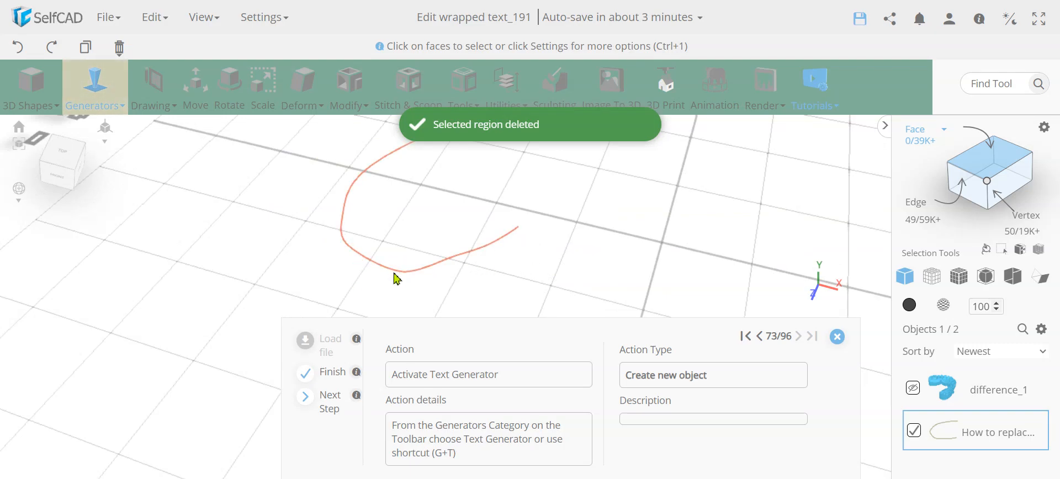
{"action": "left_click_drag", "start_coordinate": [483, 236], "coordinate": [414, 243]}
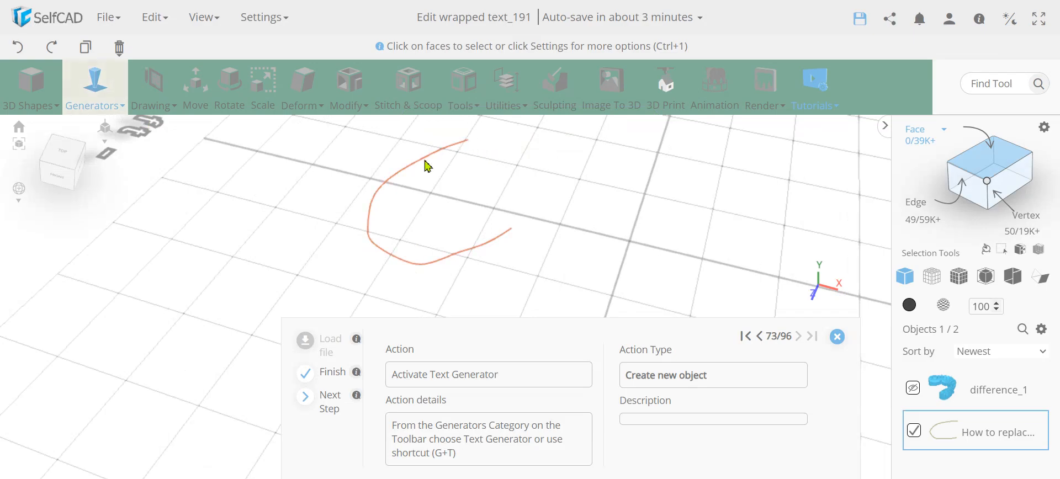
Start a 3D text object with the Text Generator, reading "Add a new serial number".
{"action": "left_click", "coordinate": [89, 98]}
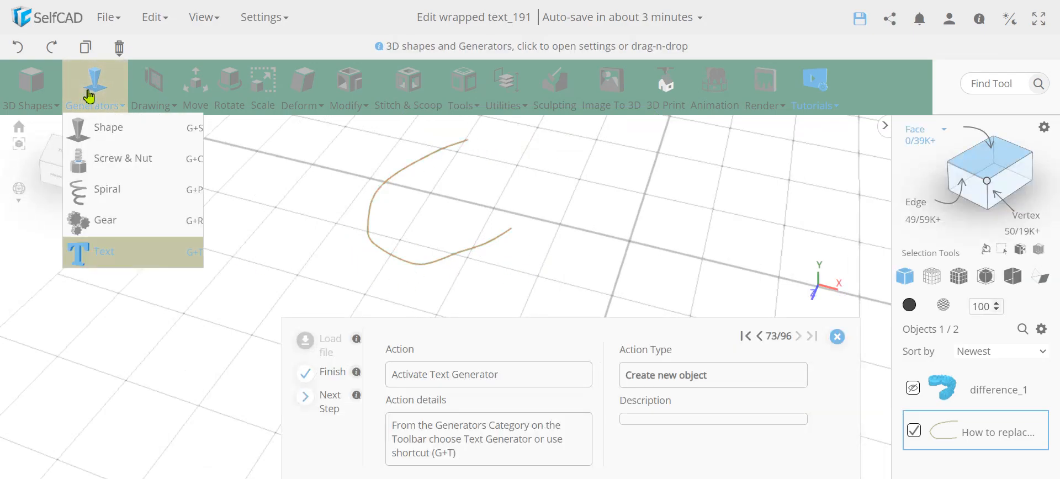
{"action": "left_click", "coordinate": [103, 251]}
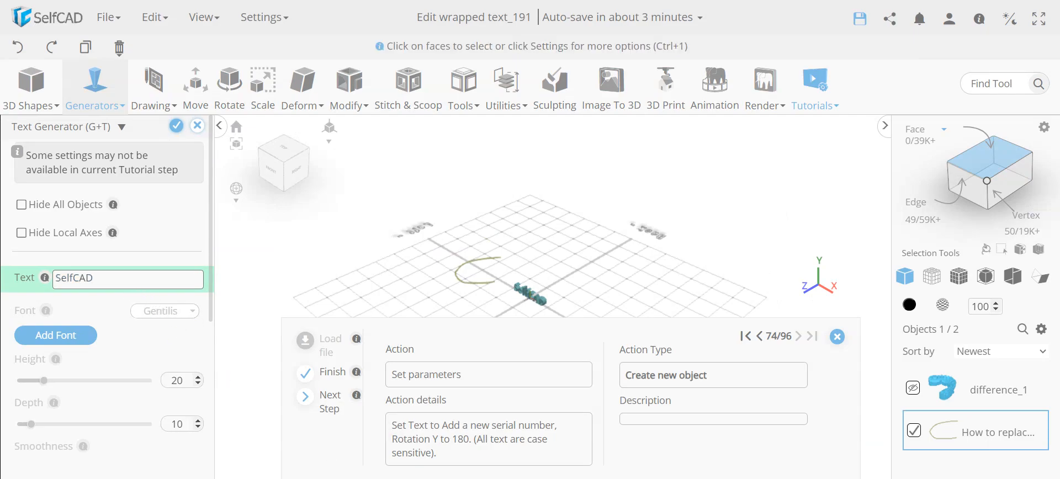
{"action": "double_click", "coordinate": [102, 280]}
{"action": "type", "text": "Add a new serial number"}
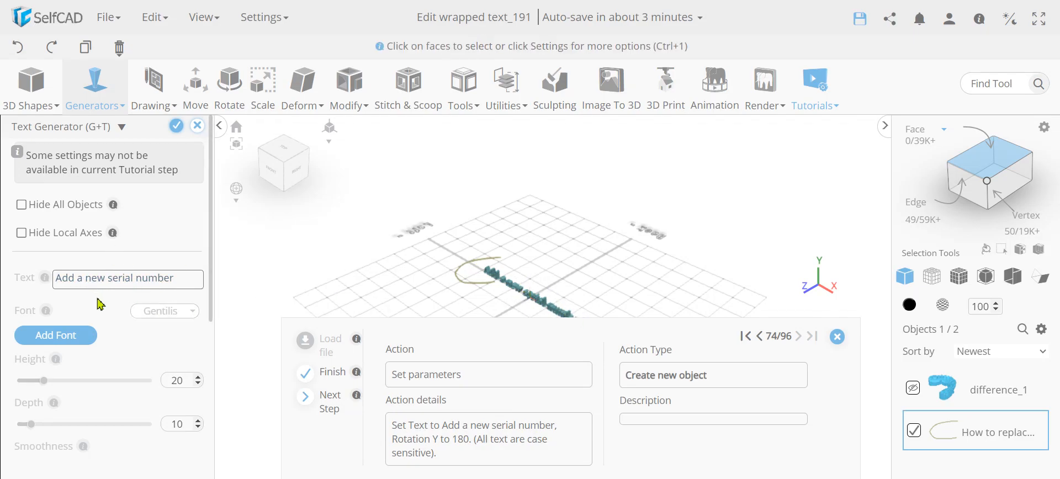
Set the new text's Y rotation to 180 and finalize the Text Generator.
{"action": "left_click_drag", "start_coordinate": [247, 303], "coordinate": [478, 186]}
{"action": "scroll", "coordinate": [104, 339], "scroll_direction": "down", "scroll_amount": 4}
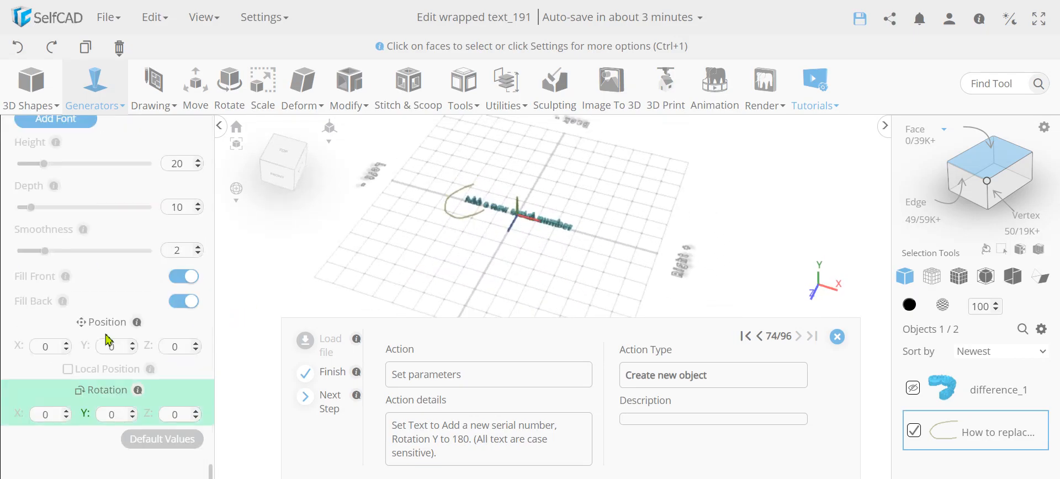
{"action": "double_click", "coordinate": [111, 420]}
{"action": "key", "text": "Return"}
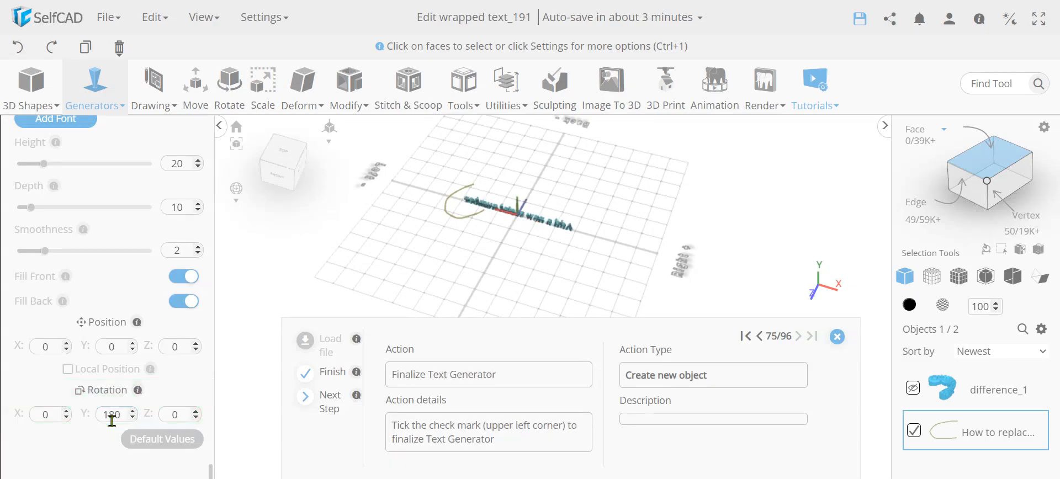
{"action": "left_click_drag", "start_coordinate": [478, 300], "coordinate": [530, 259]}
{"action": "scroll", "coordinate": [517, 226], "scroll_direction": "up", "scroll_amount": 3}
{"action": "scroll", "coordinate": [519, 232], "scroll_direction": "up", "scroll_amount": 2}
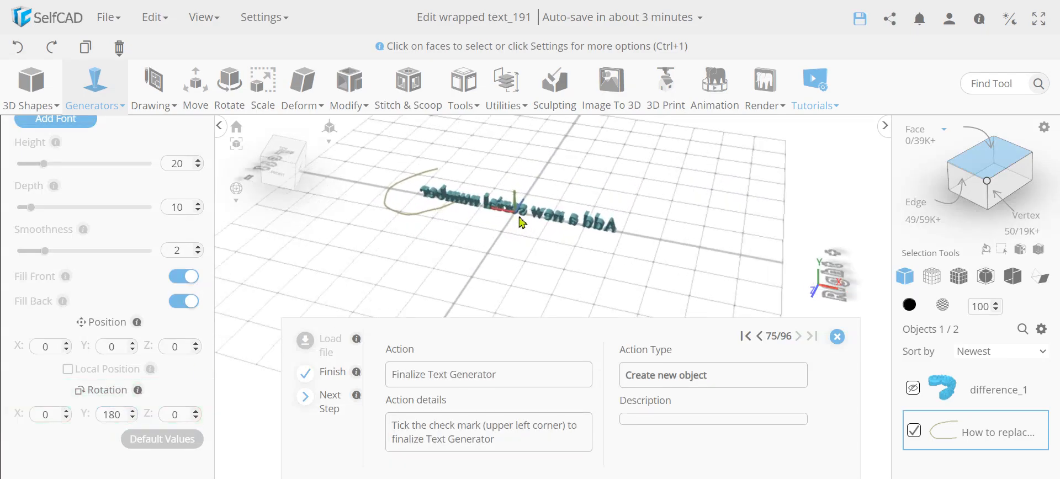
{"action": "scroll", "coordinate": [124, 304], "scroll_direction": "up", "scroll_amount": 3}
{"action": "left_click", "coordinate": [175, 131]}
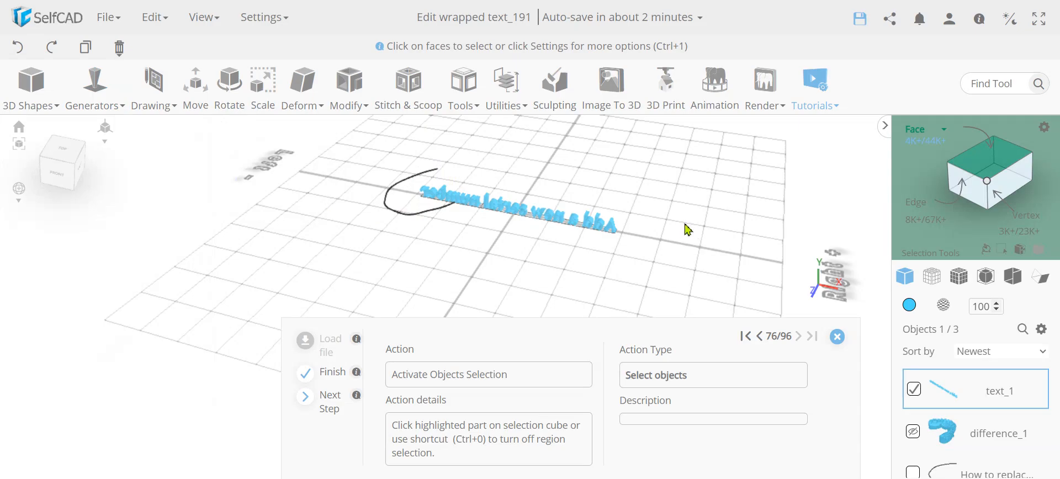
Turn off face selection and add the profile curve to the selection together with text_1.
{"action": "left_click", "coordinate": [992, 161]}
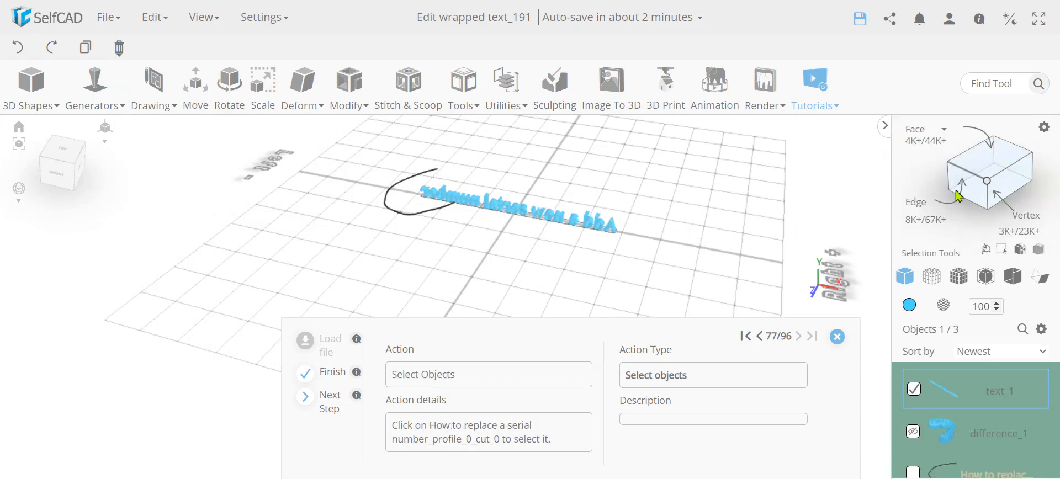
{"action": "scroll", "coordinate": [934, 433], "scroll_direction": "down", "scroll_amount": 1}
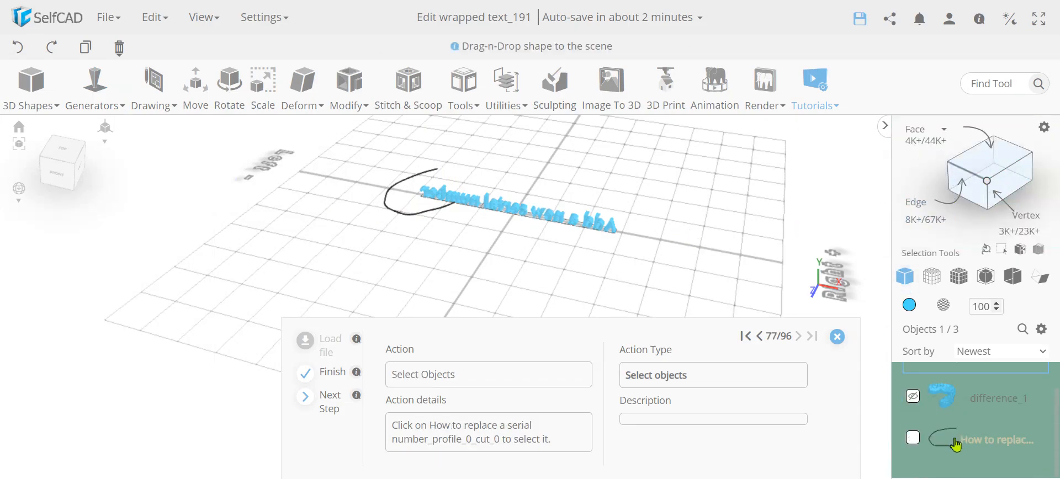
{"action": "left_click", "coordinate": [913, 440]}
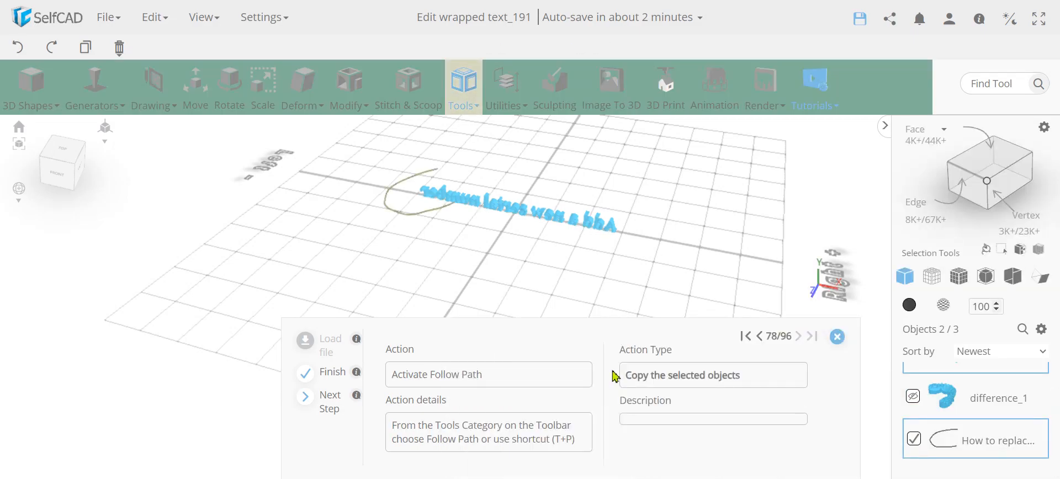
Wrap the new text around the profile curve using Follow Path in Wrap mode and finalize it.
{"action": "right_click_drag", "start_coordinate": [449, 184], "coordinate": [556, 240]}
{"action": "scroll", "coordinate": [556, 239], "scroll_direction": "up", "scroll_amount": 3}
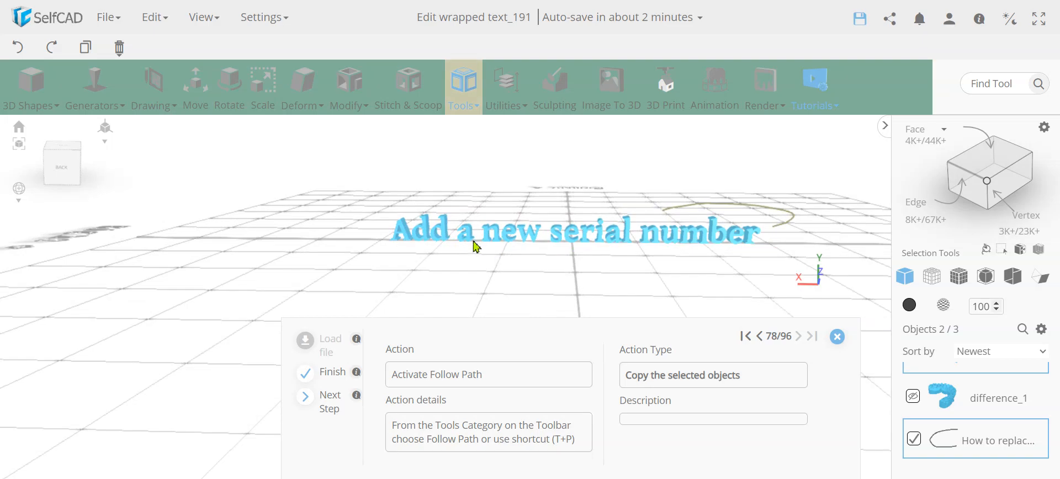
{"action": "right_click_drag", "start_coordinate": [689, 263], "coordinate": [407, 171]}
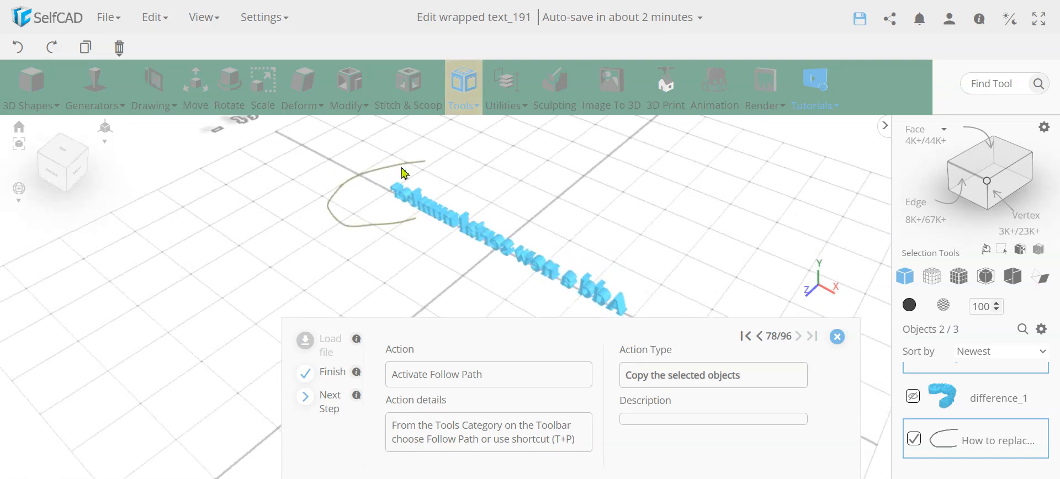
{"action": "left_click", "coordinate": [464, 88]}
{"action": "left_click", "coordinate": [505, 282]}
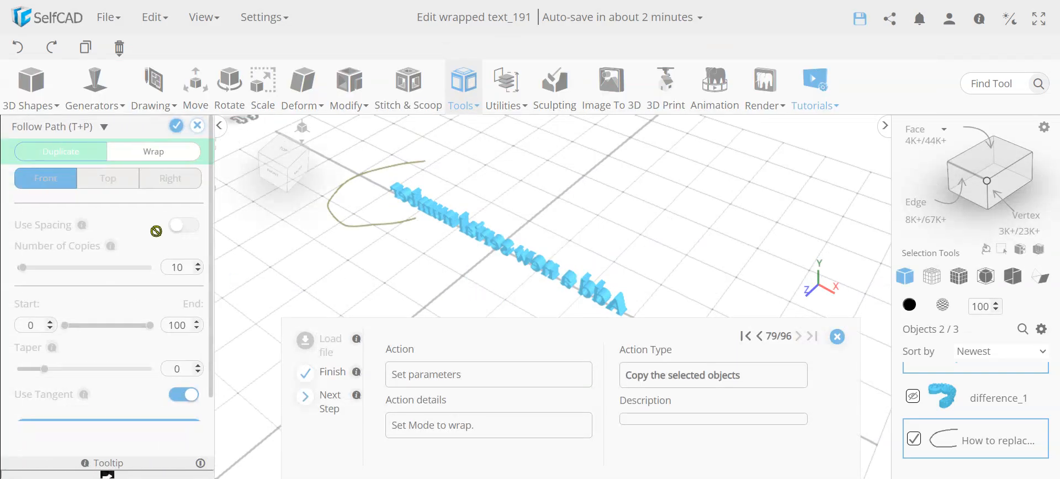
{"action": "left_click", "coordinate": [167, 158]}
{"action": "right_click_drag", "start_coordinate": [351, 239], "coordinate": [313, 261]}
{"action": "right_click_drag", "start_coordinate": [393, 245], "coordinate": [390, 236]}
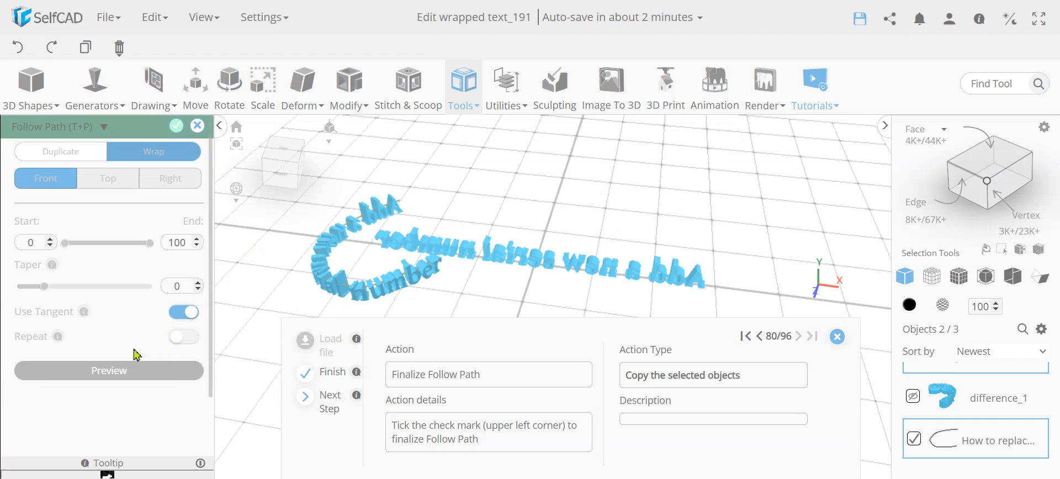
{"action": "left_click_drag", "start_coordinate": [377, 263], "coordinate": [668, 231]}
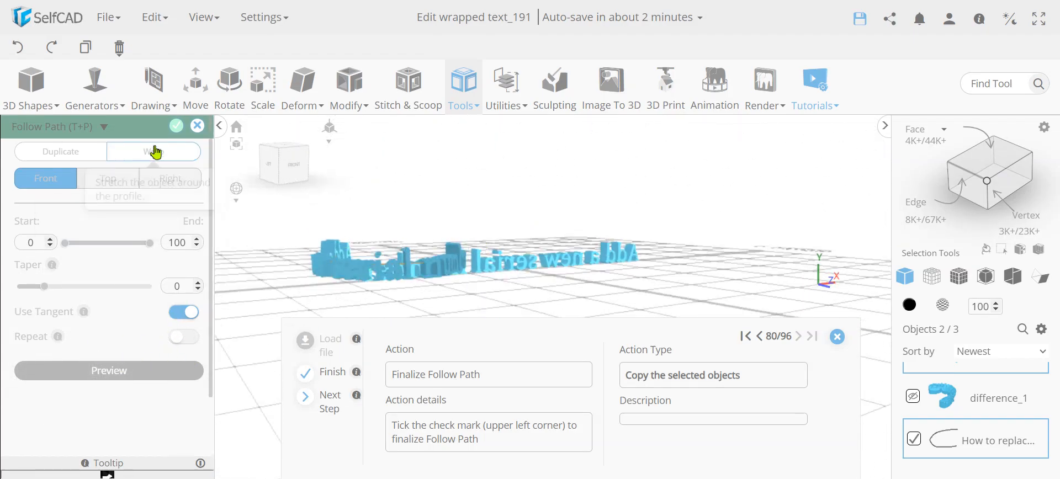
{"action": "left_click", "coordinate": [176, 126]}
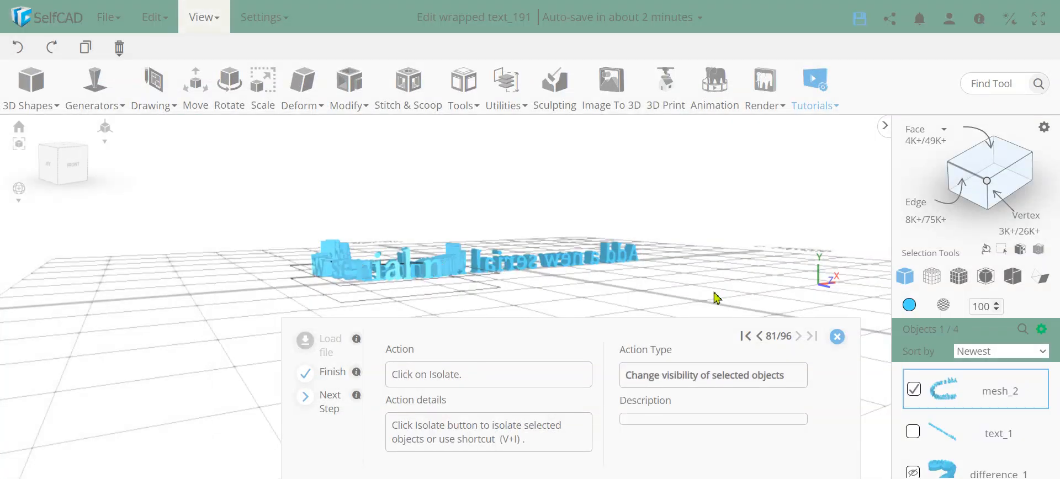
Isolate the wrapped text mesh_2 and show the dental model difference_1 again.
{"action": "left_click", "coordinate": [1041, 329]}
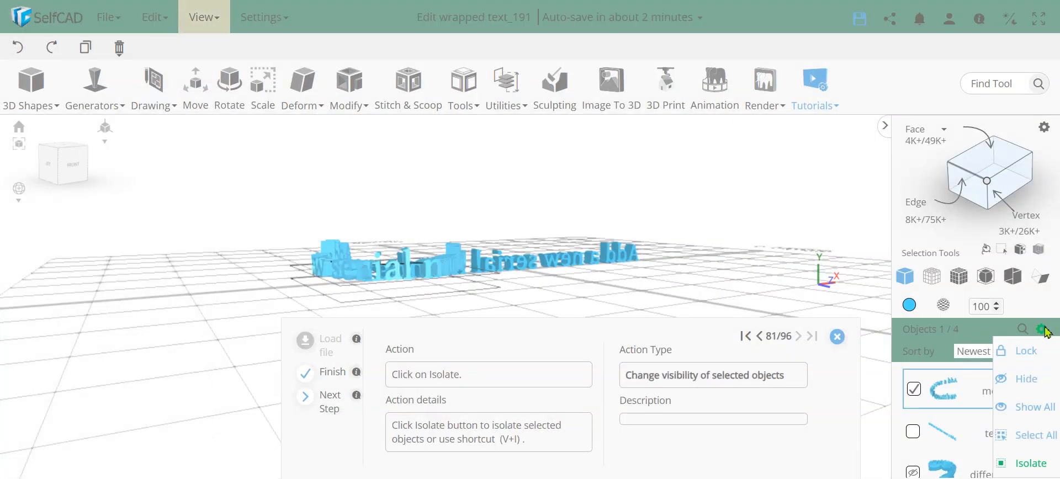
{"action": "left_click", "coordinate": [1037, 465]}
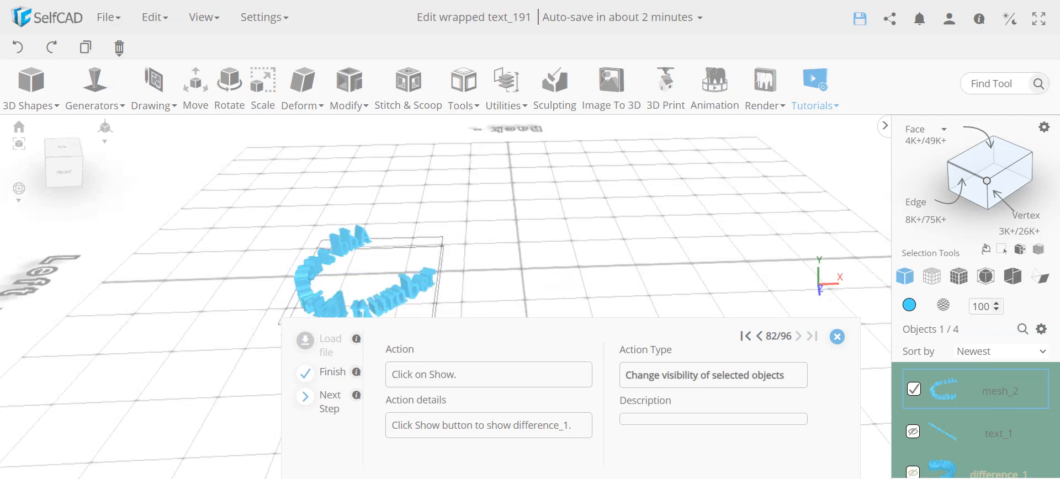
{"action": "scroll", "coordinate": [934, 465], "scroll_direction": "down", "scroll_amount": 1}
{"action": "left_click", "coordinate": [913, 415]}
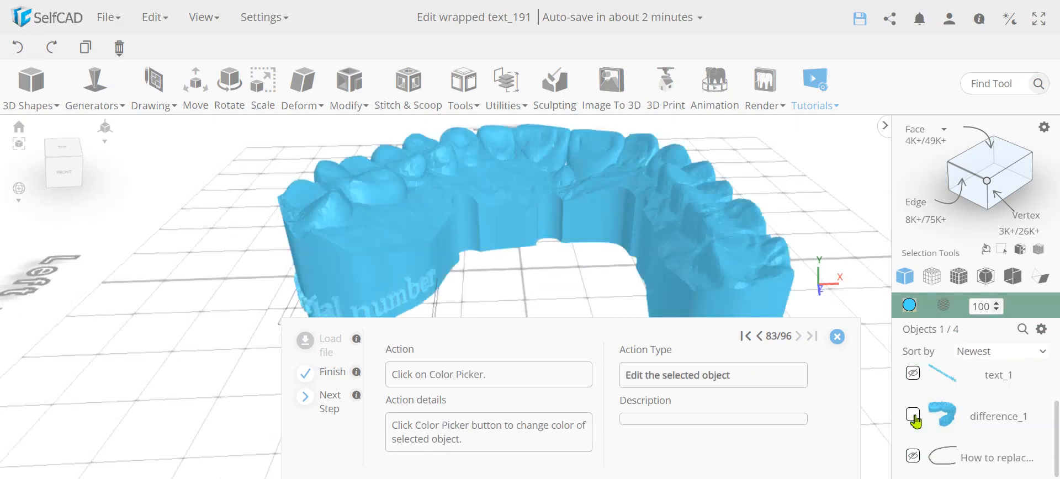
Change the color of the wrapped text to gray from the palette and confirm it.
{"action": "left_click_drag", "start_coordinate": [389, 218], "coordinate": [541, 269]}
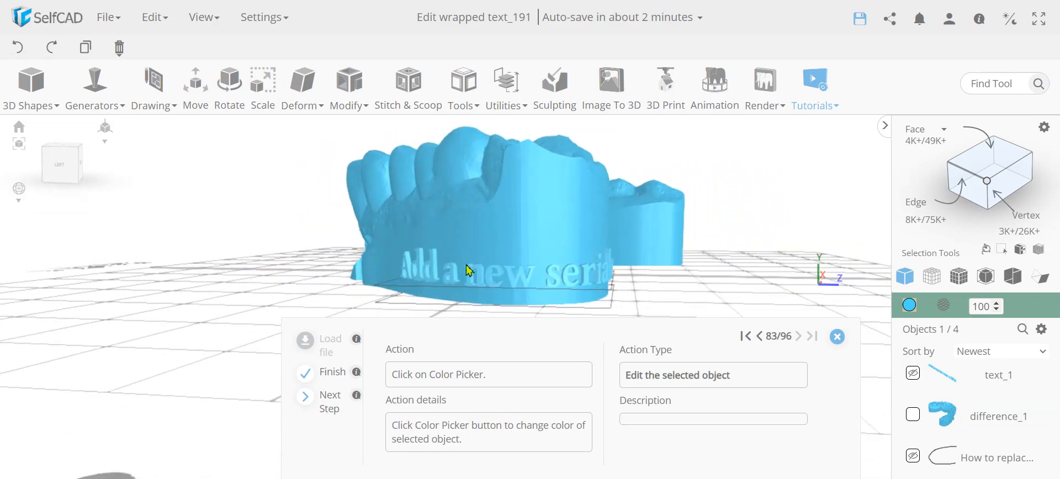
{"action": "left_click", "coordinate": [910, 306]}
{"action": "left_click", "coordinate": [1002, 311]}
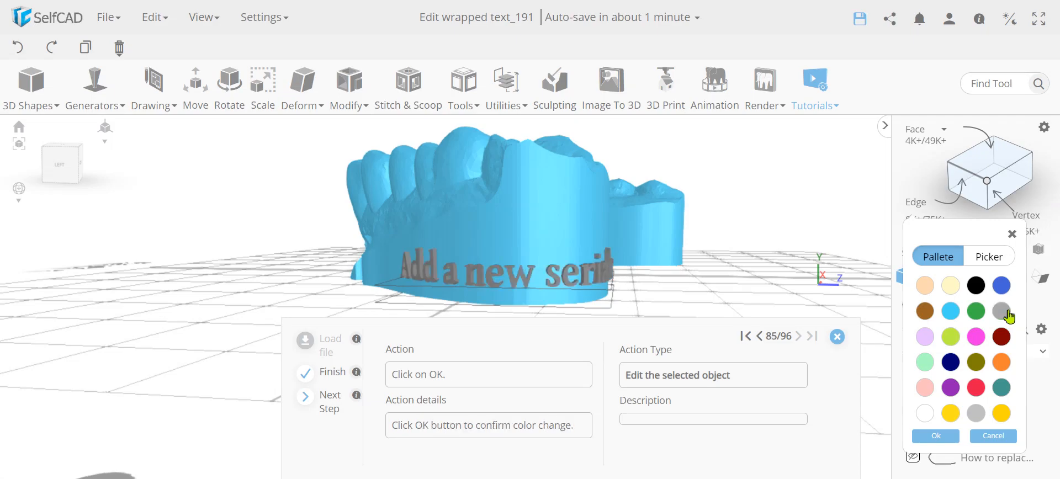
{"action": "left_click", "coordinate": [924, 437]}
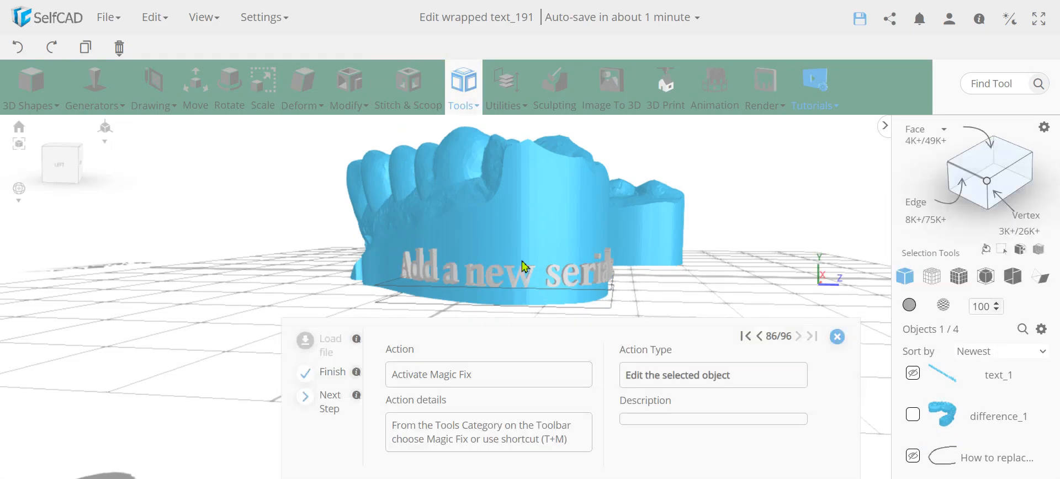
Repair the wrapped text mesh with Magic Fix at a Detail Level of 100 and finalize it.
{"action": "left_click", "coordinate": [459, 97]}
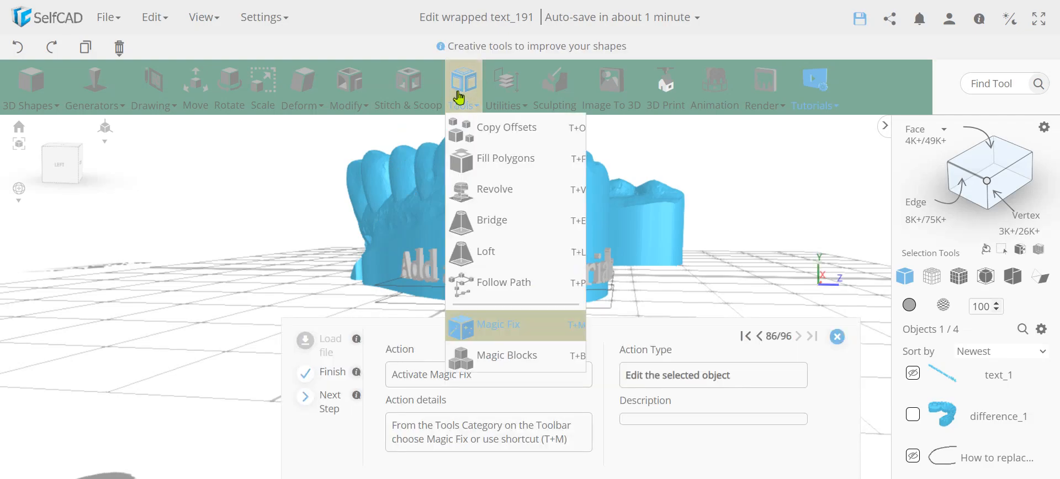
{"action": "left_click_drag", "start_coordinate": [643, 274], "coordinate": [458, 241]}
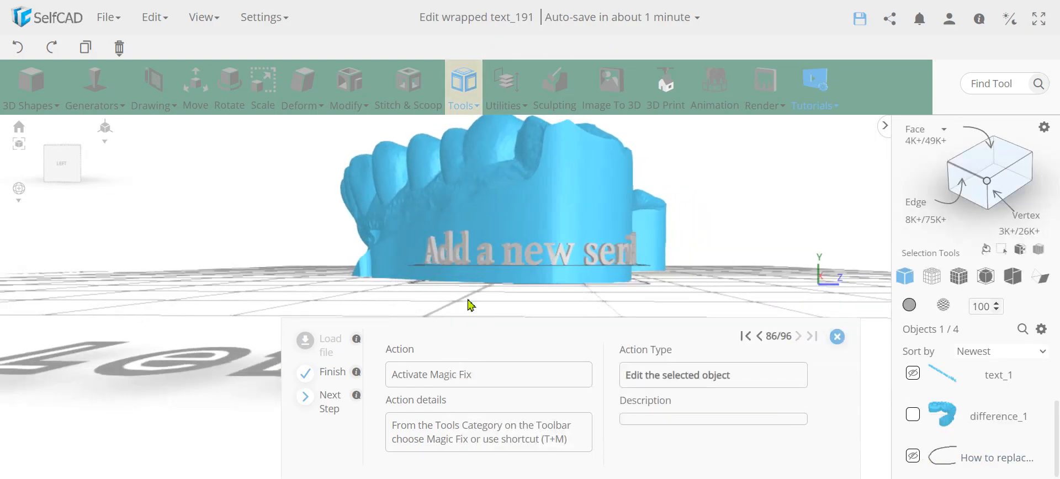
{"action": "scroll", "coordinate": [470, 306], "scroll_direction": "up", "scroll_amount": 5}
{"action": "left_click_drag", "start_coordinate": [541, 276], "coordinate": [326, 277]}
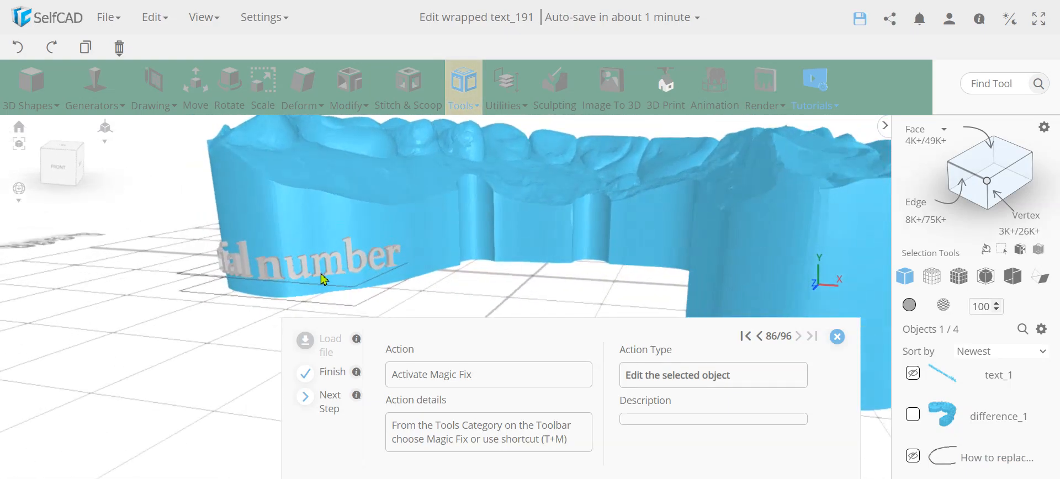
{"action": "left_click", "coordinate": [463, 105]}
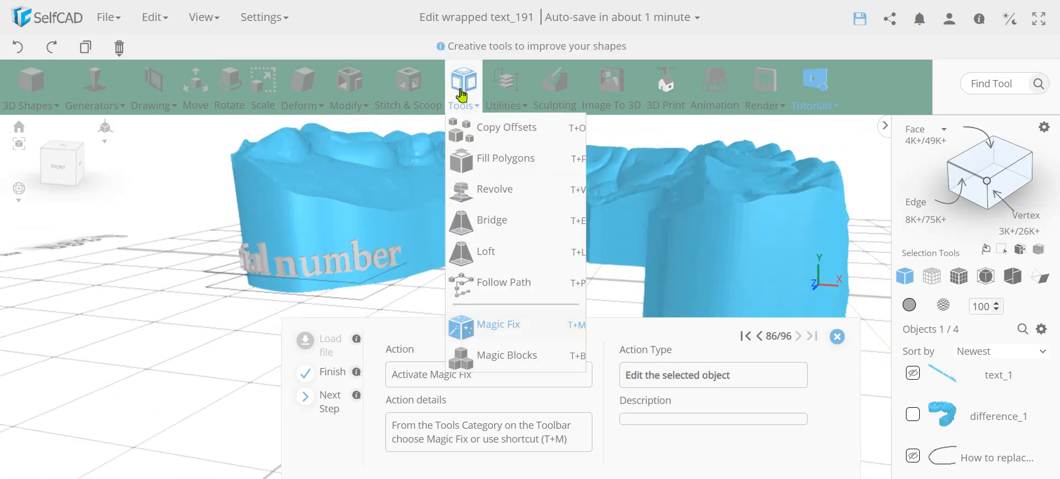
{"action": "left_click", "coordinate": [513, 326]}
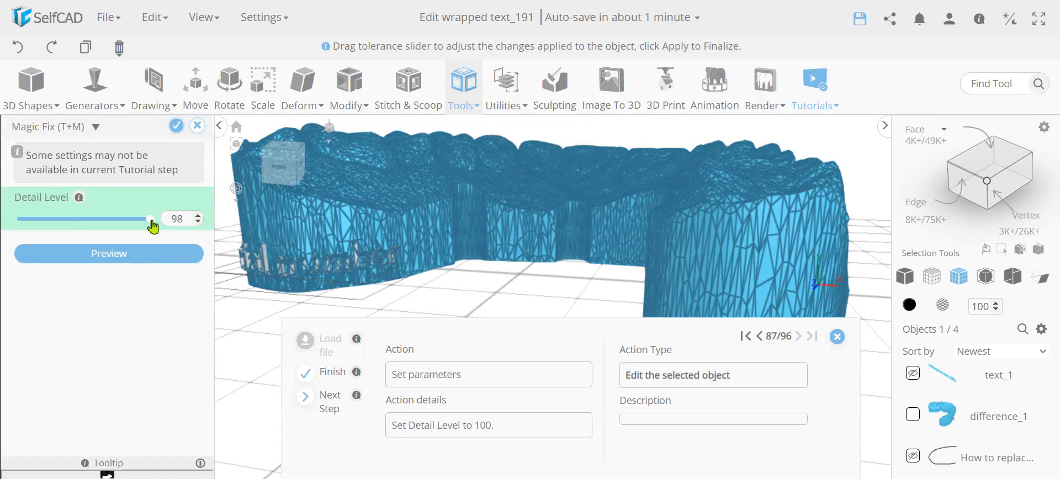
{"action": "left_click", "coordinate": [174, 221]}
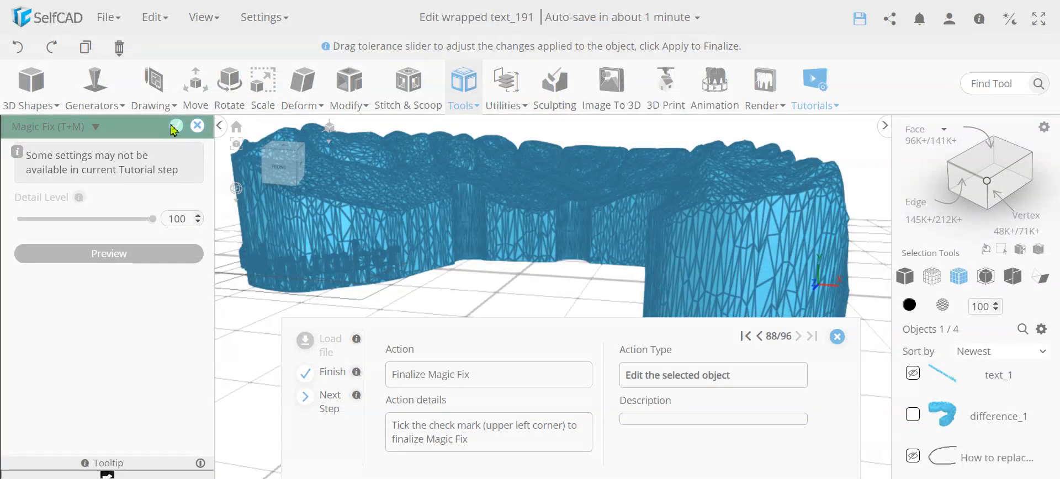
{"action": "left_click", "coordinate": [176, 127]}
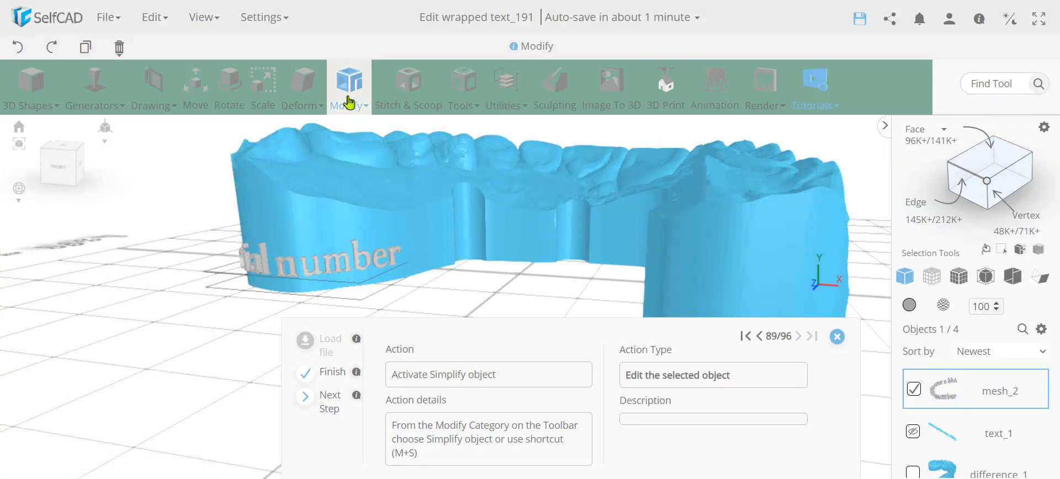
Reduce the wrapped text mesh with Simplify object.
{"action": "left_click", "coordinate": [352, 105]}
{"action": "left_click", "coordinate": [393, 330]}
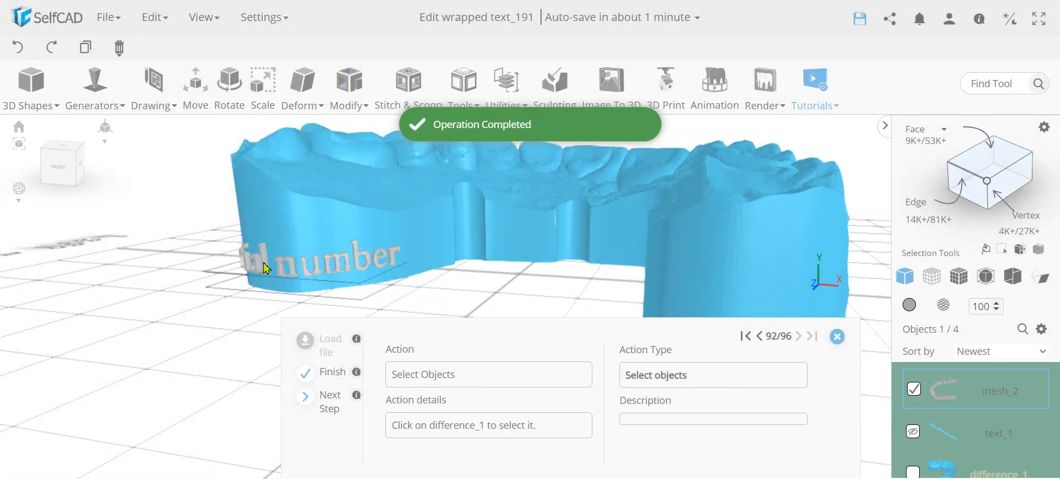
Add difference_1 to the selection and subtract mesh_2 from it with the Stitch & Scoop Difference operation.
{"action": "left_click", "coordinate": [407, 219]}
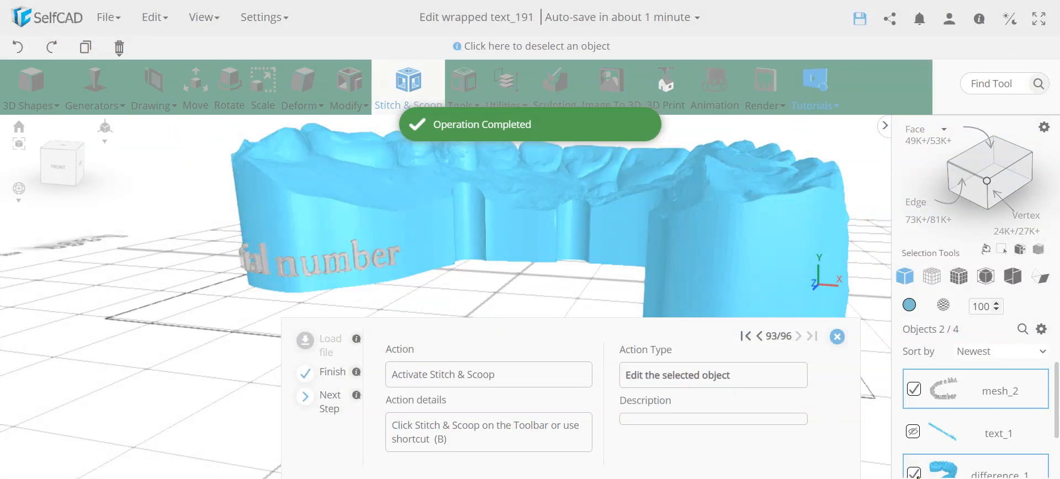
{"action": "left_click", "coordinate": [416, 93]}
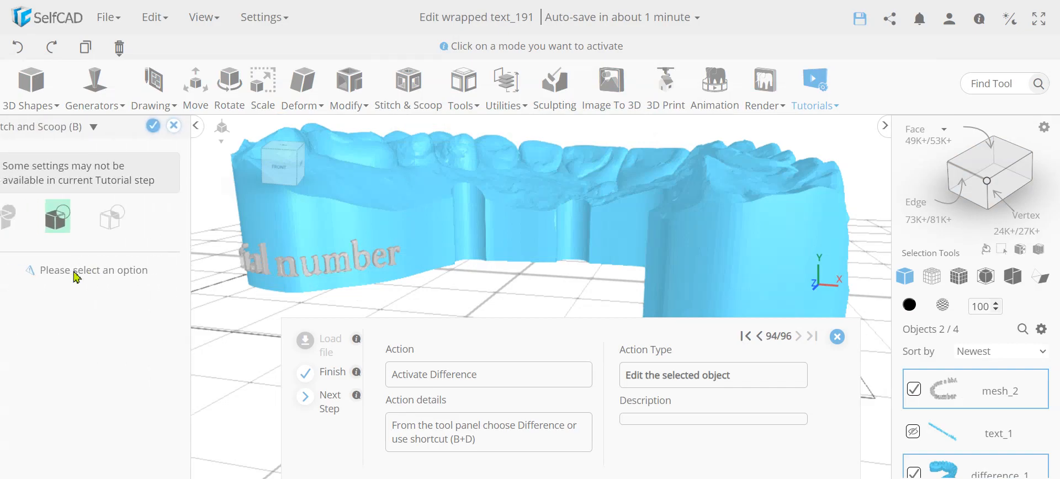
{"action": "left_click", "coordinate": [81, 218]}
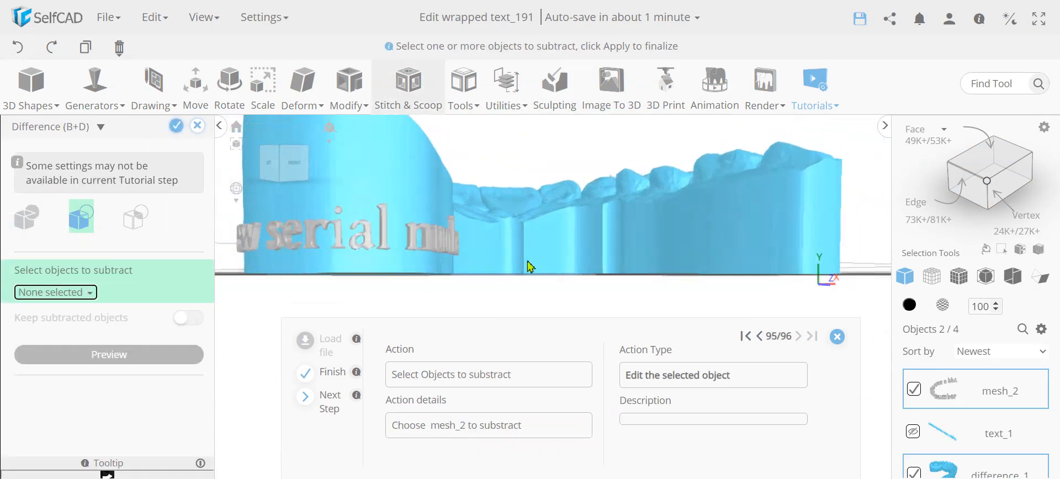
{"action": "left_click_drag", "start_coordinate": [627, 226], "coordinate": [409, 255]}
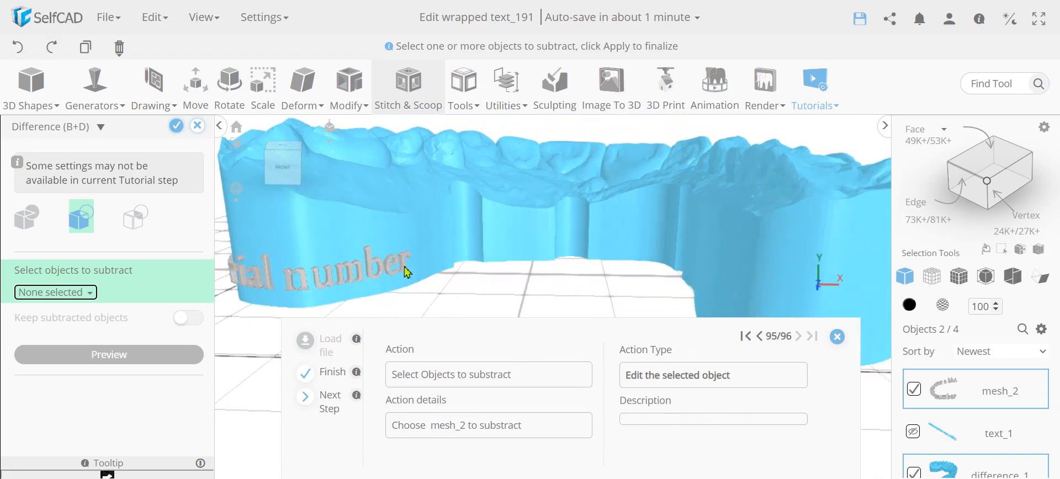
{"action": "left_click", "coordinate": [72, 295]}
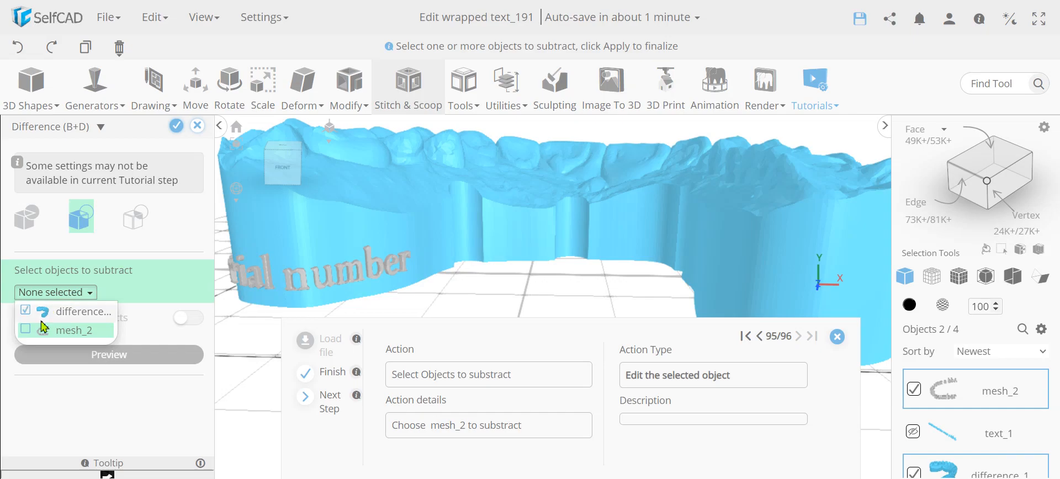
{"action": "left_click", "coordinate": [24, 330]}
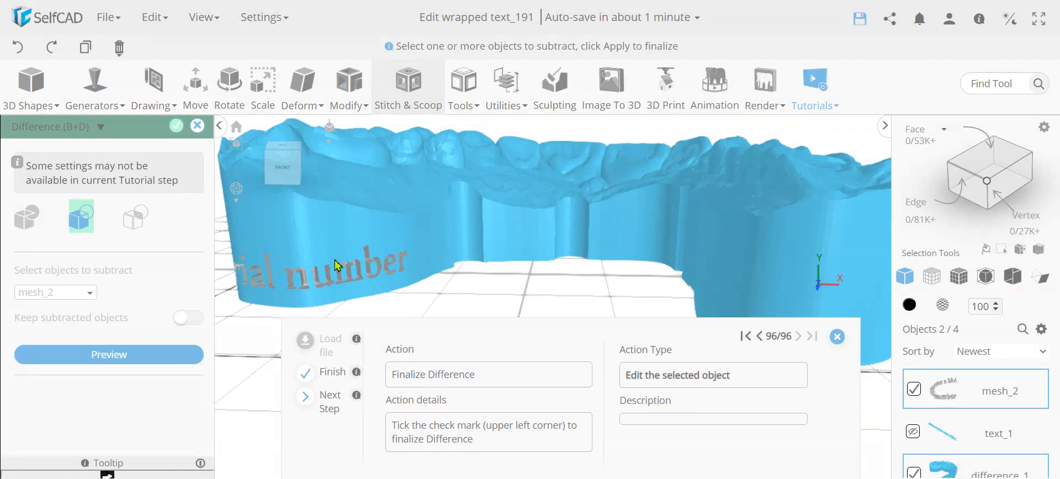
{"action": "left_click", "coordinate": [176, 128]}
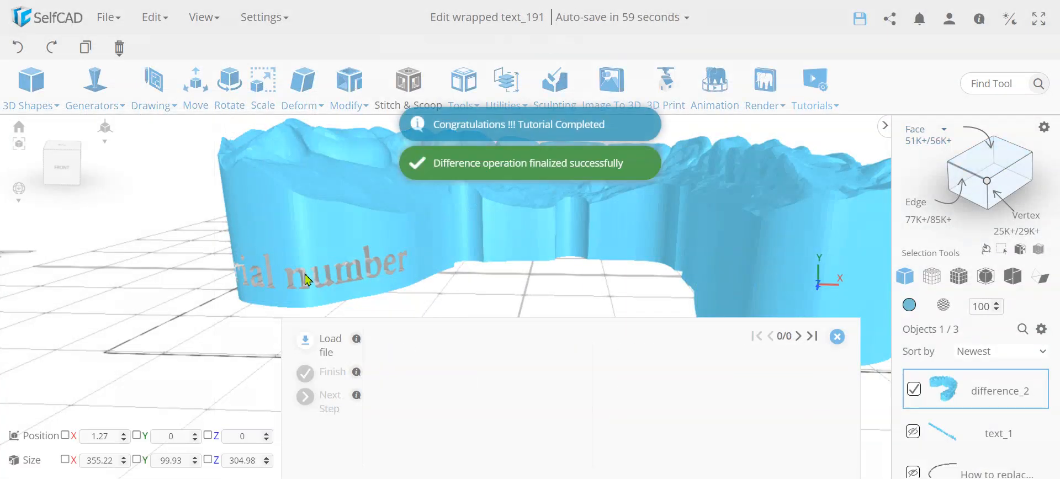
Close the tutorial panel and inspect the engraved text around the dental model's base from several sides.
{"action": "left_click_drag", "start_coordinate": [306, 281], "coordinate": [886, 333]}
{"action": "left_click", "coordinate": [837, 338]}
{"action": "left_click_drag", "start_coordinate": [826, 359], "coordinate": [499, 375]}
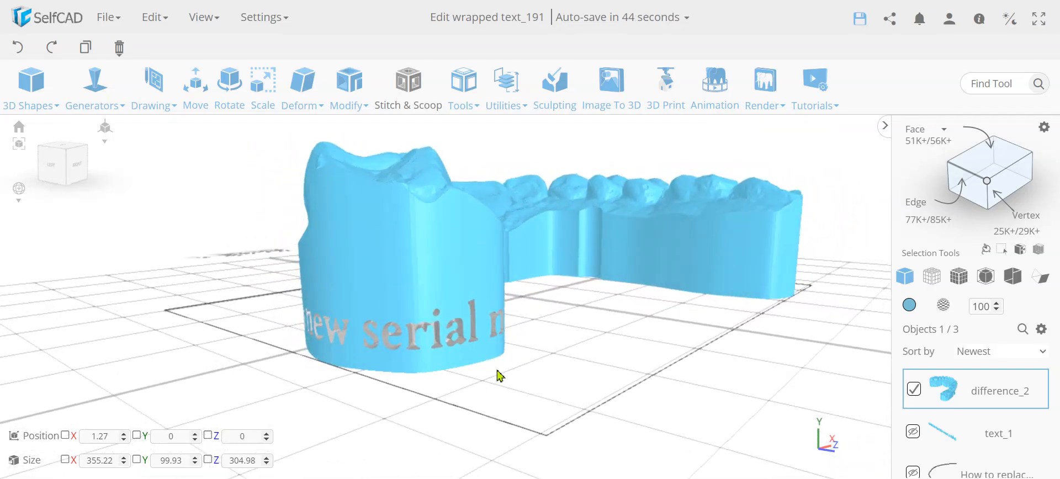
{"action": "left_click_drag", "start_coordinate": [499, 376], "coordinate": [625, 361]}
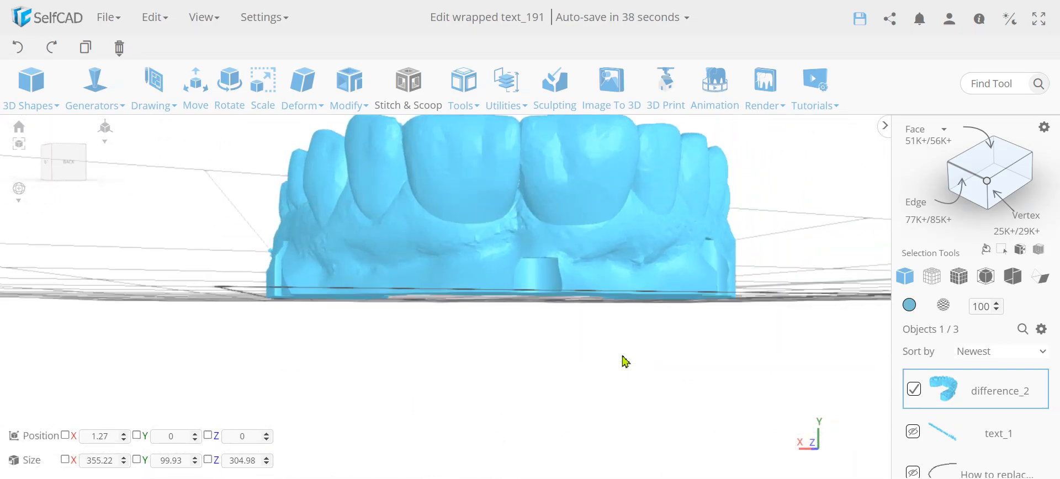
{"action": "scroll", "coordinate": [502, 213], "scroll_direction": "up", "scroll_amount": 5}
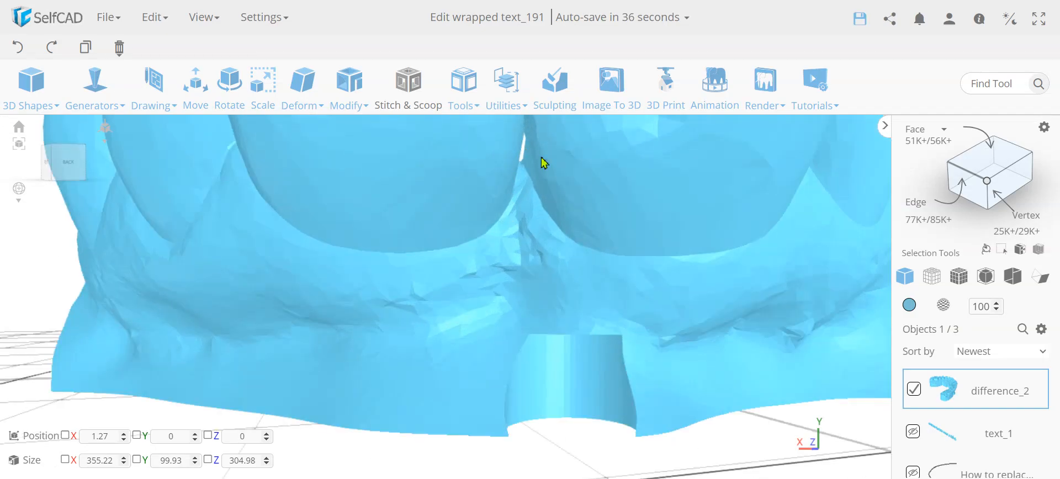
{"action": "scroll", "coordinate": [587, 244], "scroll_direction": "down", "scroll_amount": 5}
{"action": "left_click_drag", "start_coordinate": [587, 243], "coordinate": [686, 341]}
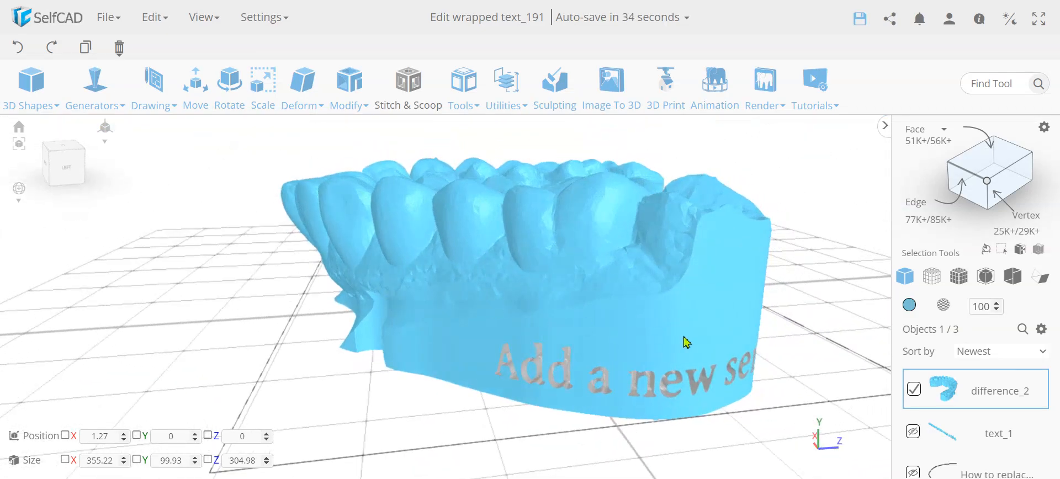